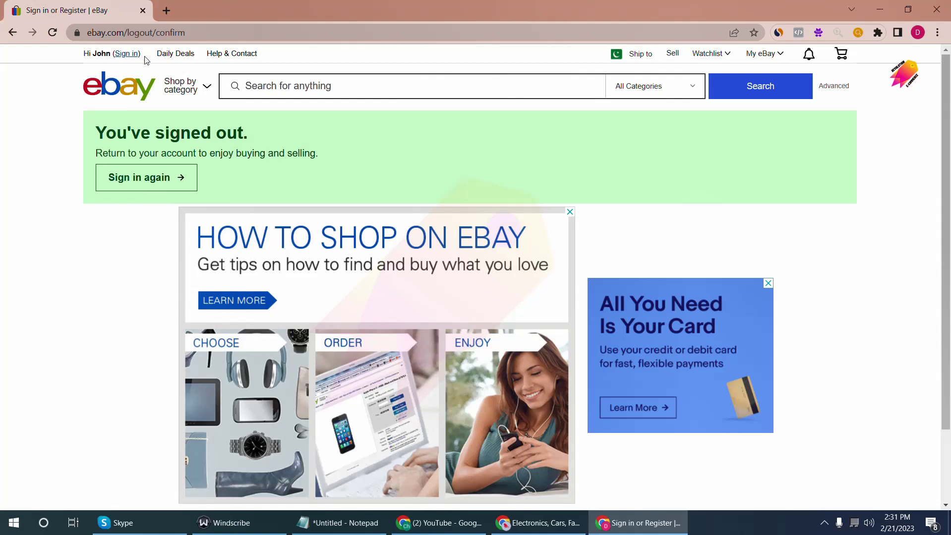
# Step: Replace the signed-out eBay tab with a fresh new Chrome tab
pyautogui.click(166, 10)
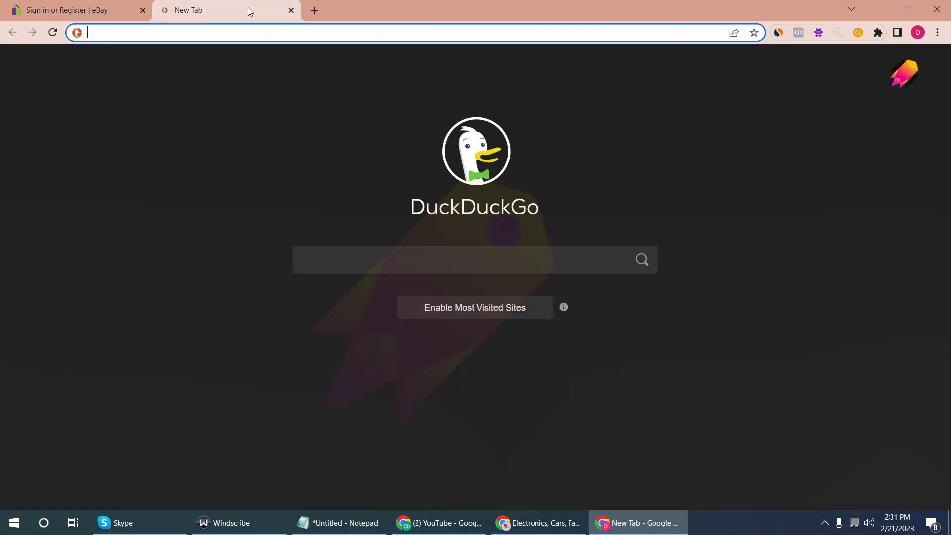
pyautogui.click(291, 10)
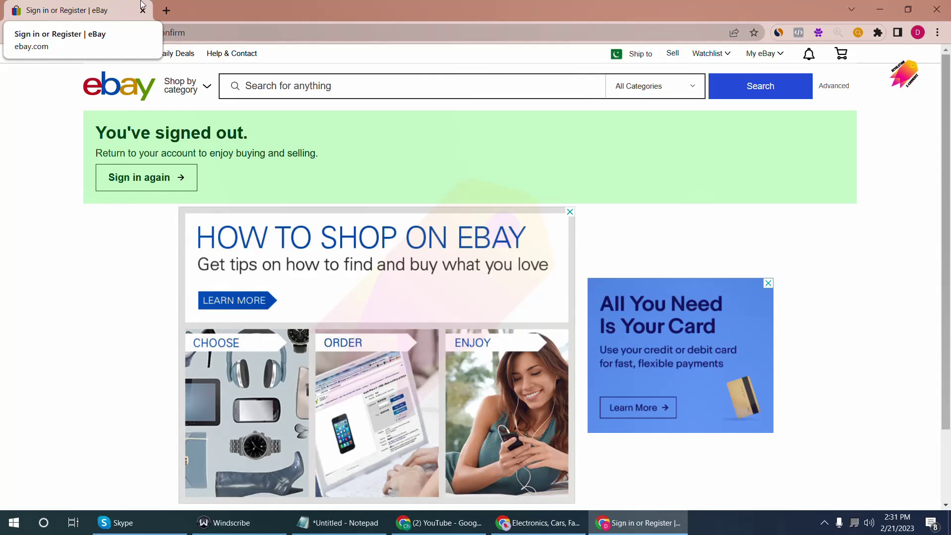
pyautogui.click(165, 10)
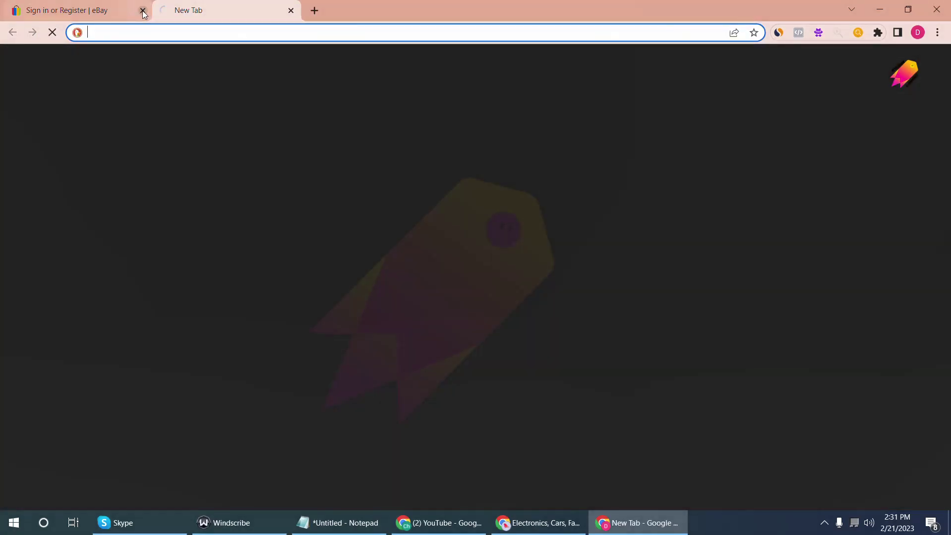
pyautogui.click(143, 10)
# Step: Load ebay.com and open Korean beauty from Explore Popular Categories
pyautogui.write('ebay.com')
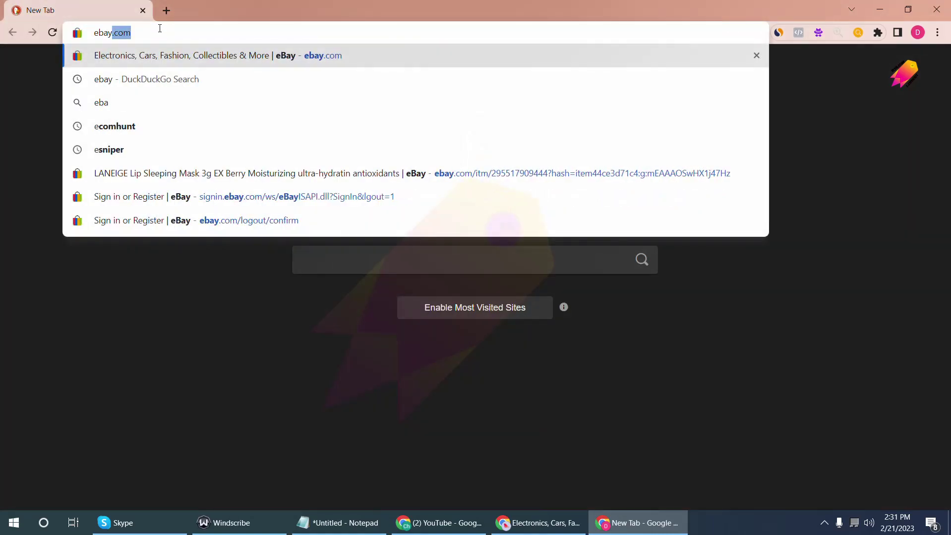
pyautogui.press('Return')
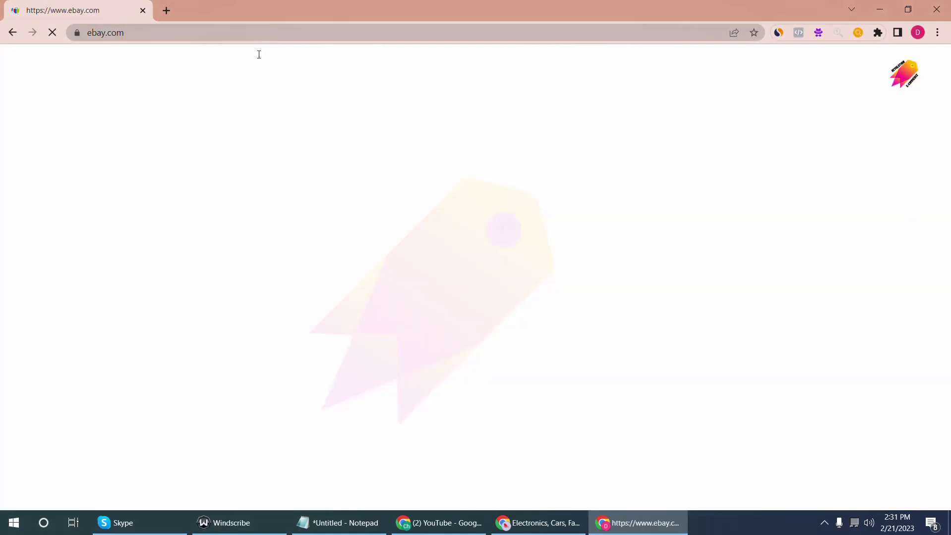
pyautogui.scroll(-1, 315, 232)
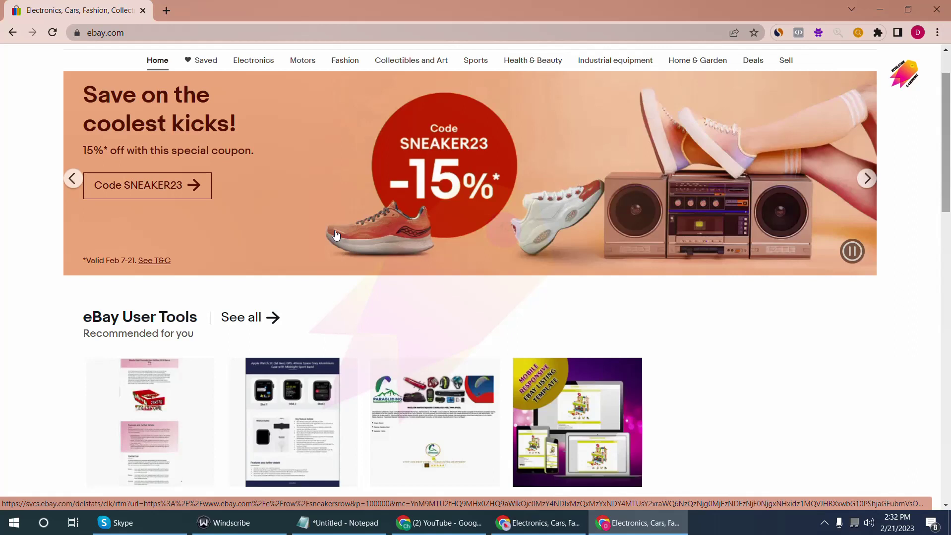
pyautogui.scroll(1, 362, 246)
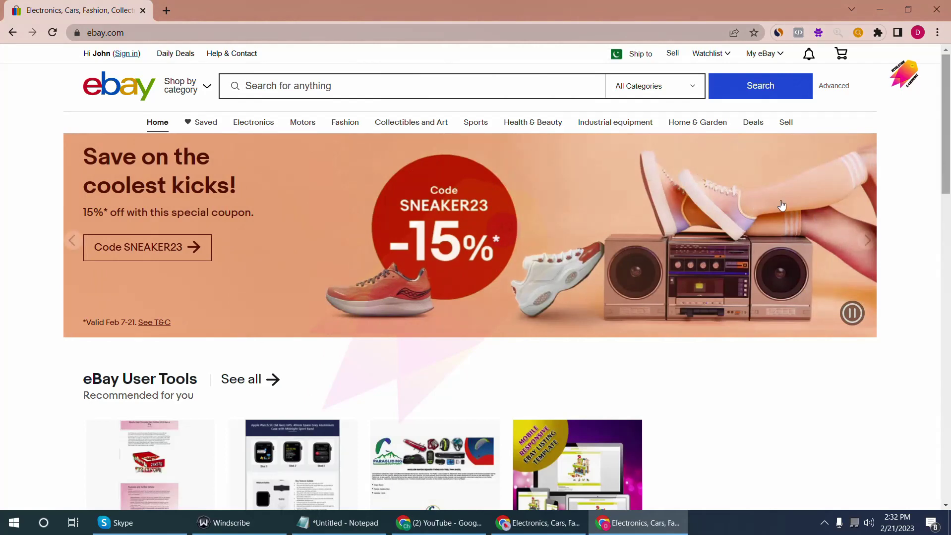
pyautogui.scroll(-3, 560, 227)
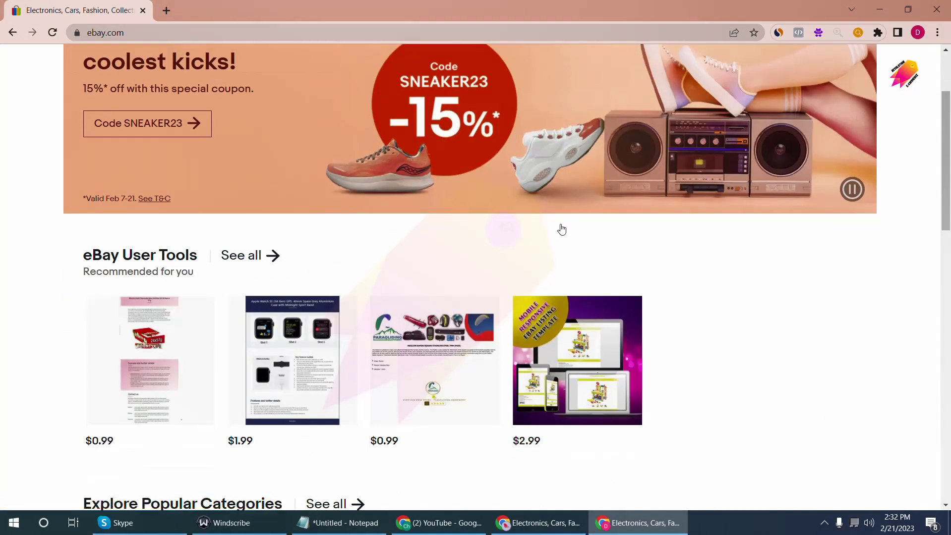
pyautogui.scroll(-10, 596, 378)
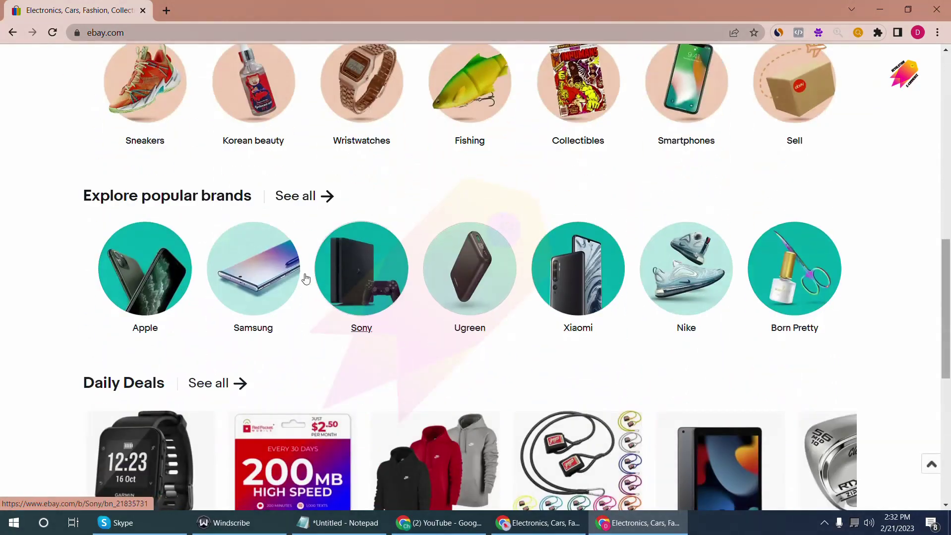
pyautogui.click(253, 141)
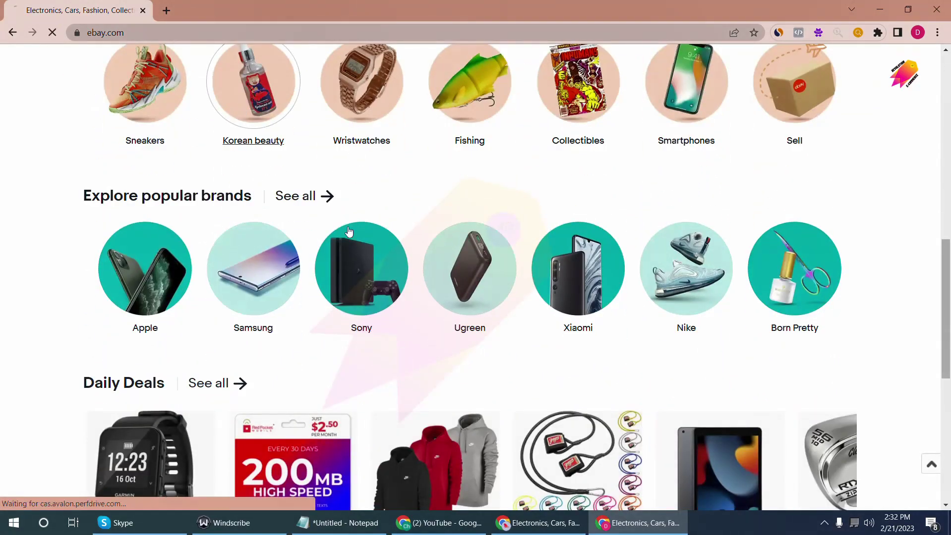
pyautogui.scroll(2, 384, 303)
pyautogui.scroll(-5, 446, 337)
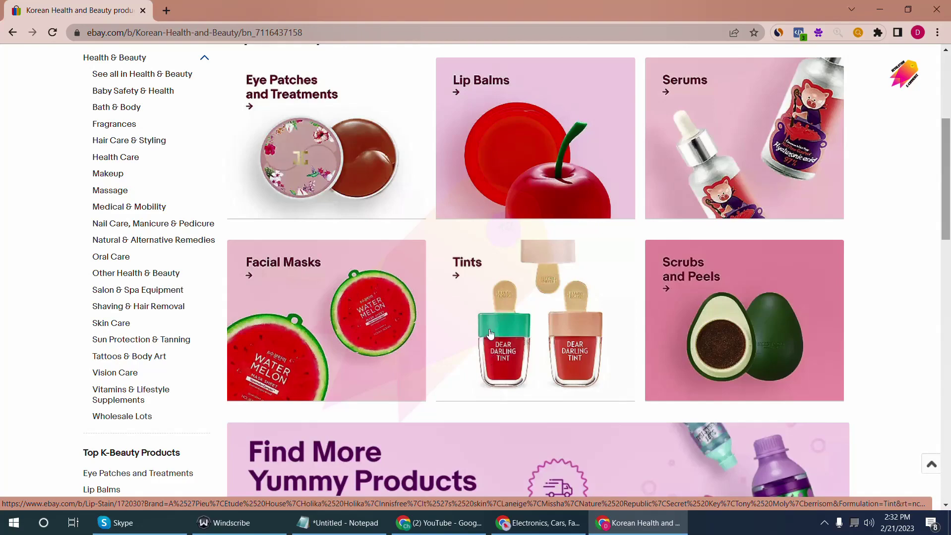
# Step: Browse the Korean Health and Beauty products, then go back to the eBay home page
pyautogui.scroll(-15, 545, 347)
pyautogui.scroll(-2, 624, 269)
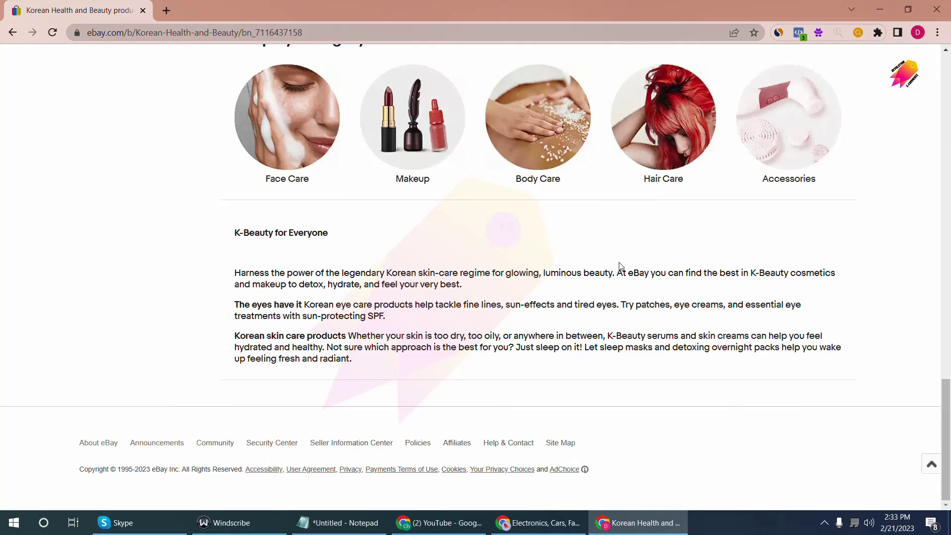
pyautogui.scroll(20, 620, 266)
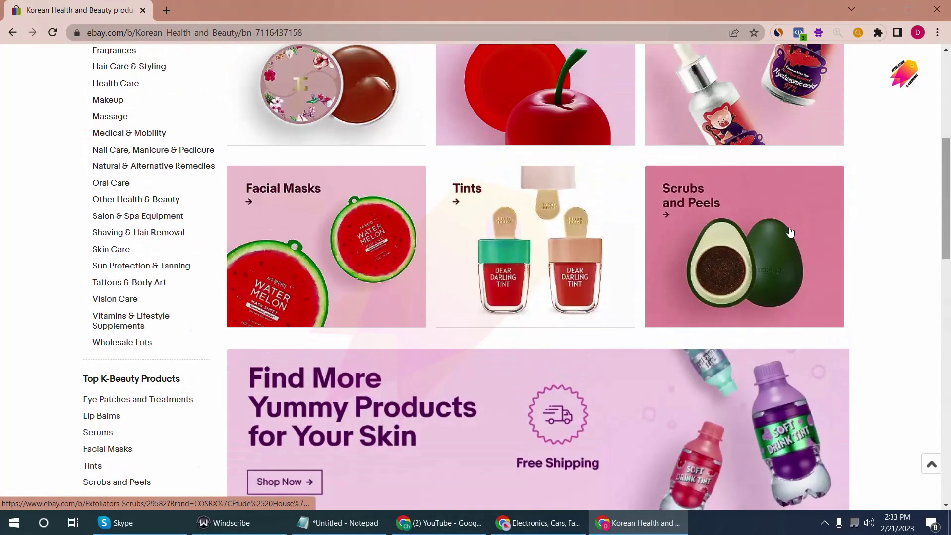
pyautogui.scroll(-10, 722, 258)
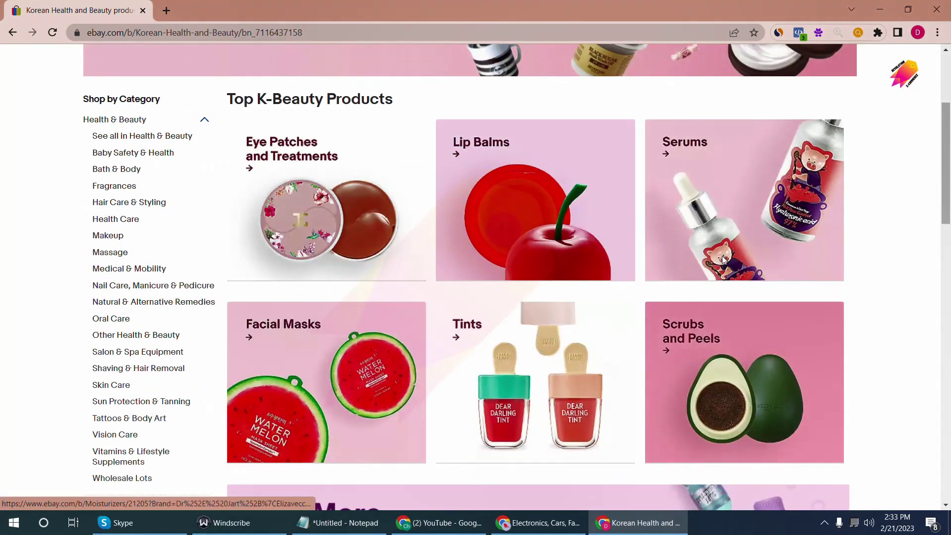
pyautogui.scroll(-10, 706, 261)
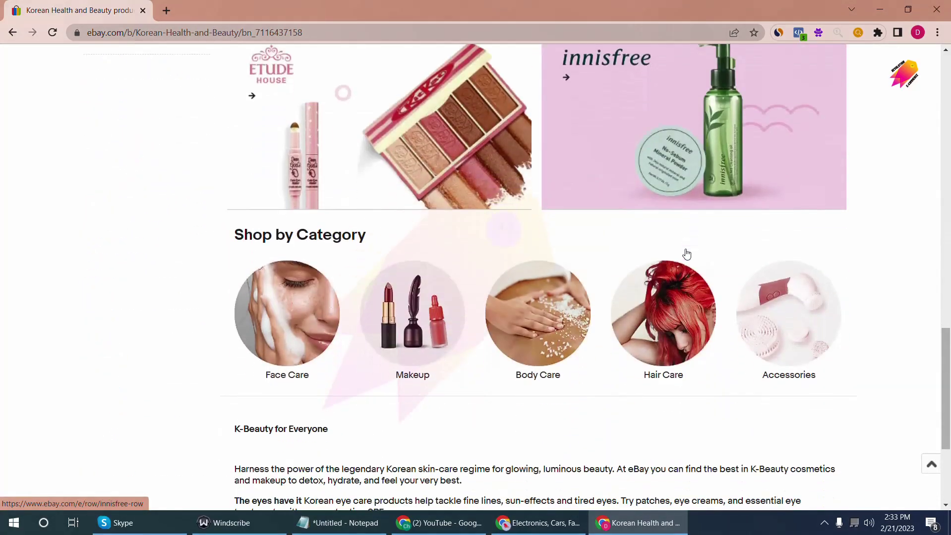
pyautogui.scroll(-3, 493, 227)
pyautogui.scroll(8, 494, 227)
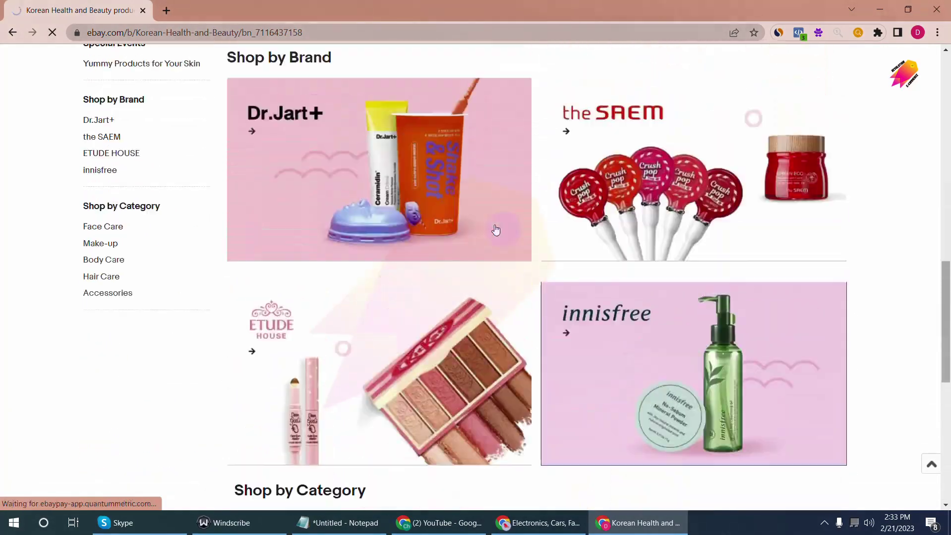
pyautogui.hotkey('alt', 'Left')
pyautogui.scroll(-2, 495, 225)
pyautogui.scroll(-2, 495, 237)
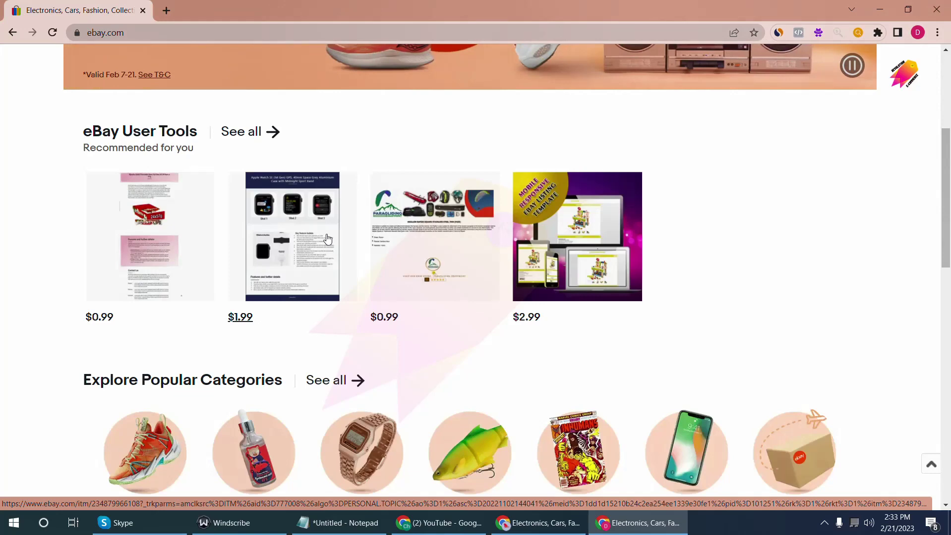
# Step: Open the Wristwatches category and go to the eBay sign-in page
pyautogui.scroll(1, 347, 228)
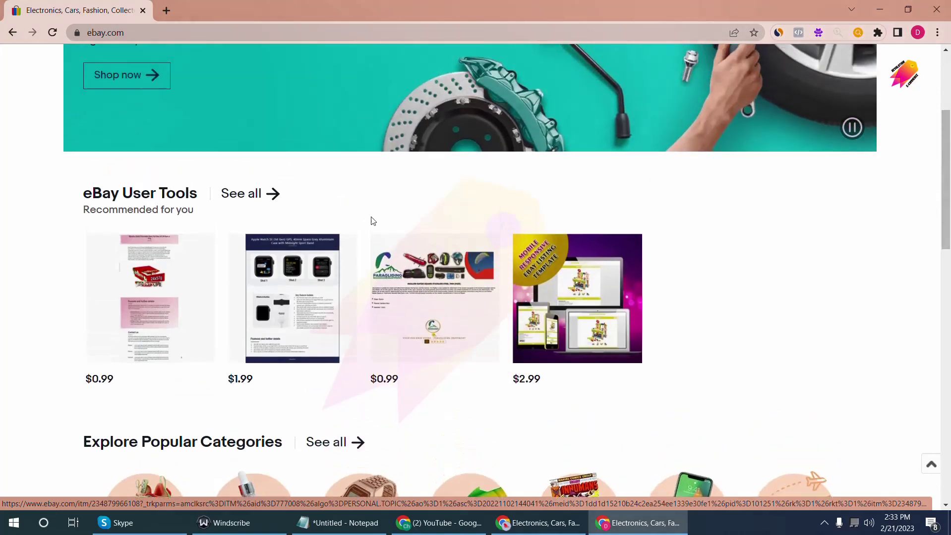
pyautogui.scroll(-5, 371, 219)
pyautogui.click(356, 220)
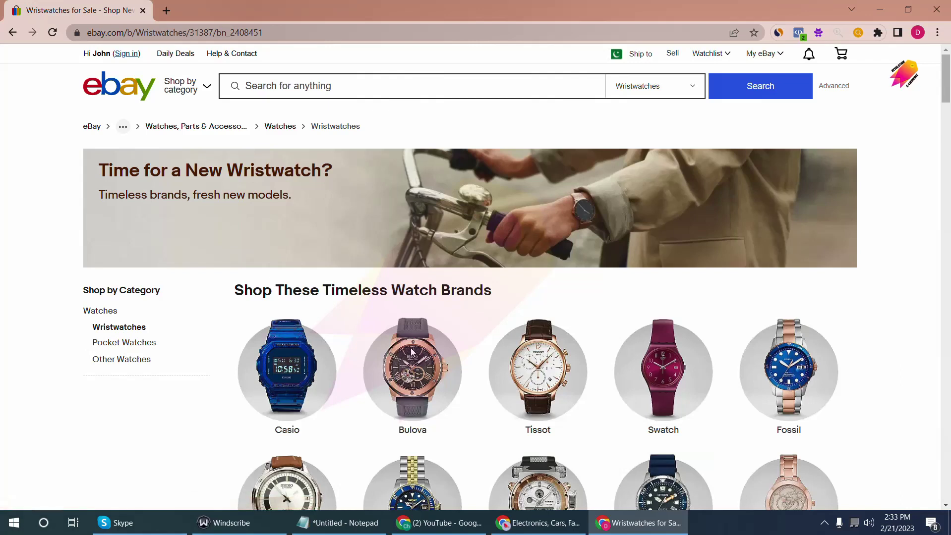
pyautogui.click(125, 54)
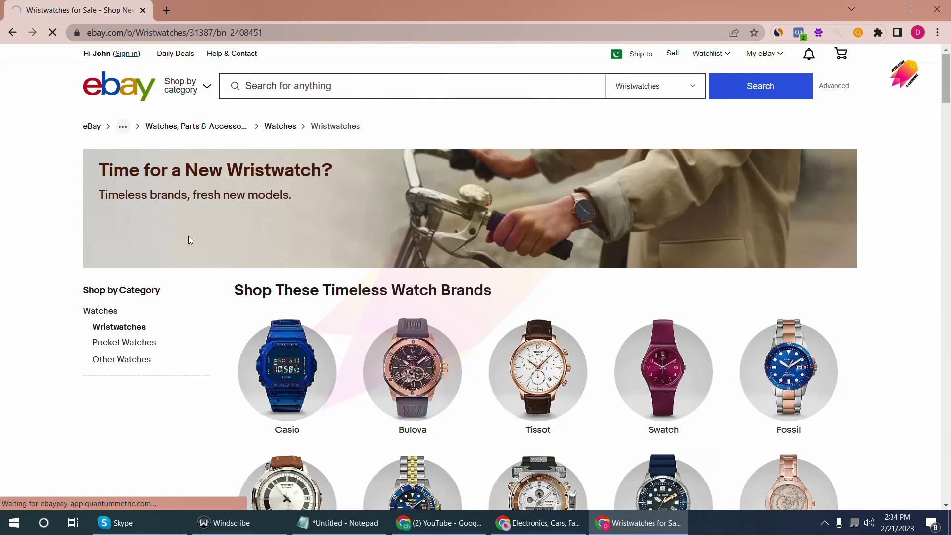
pyautogui.click(119, 55)
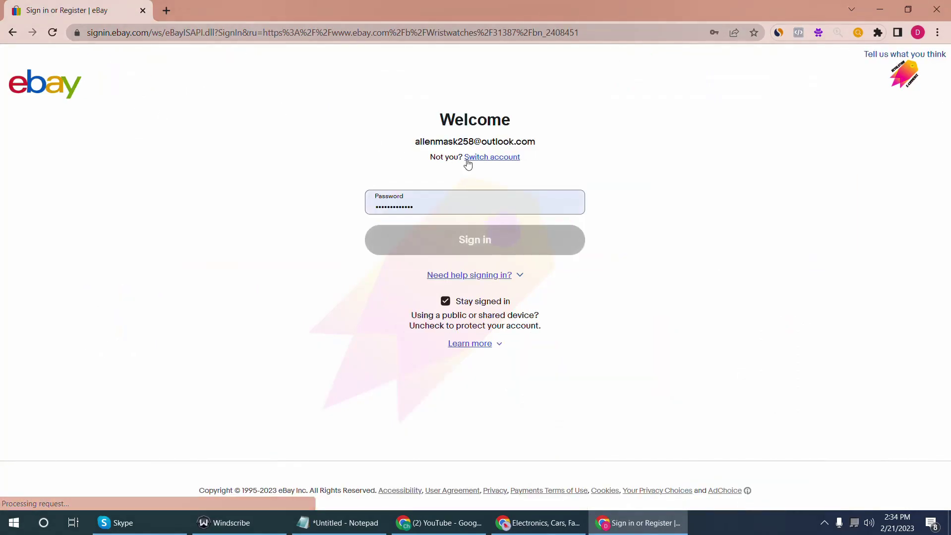
# Step: Switch away from the saved account so sign-in shows an empty Hello prompt
pyautogui.click(479, 157)
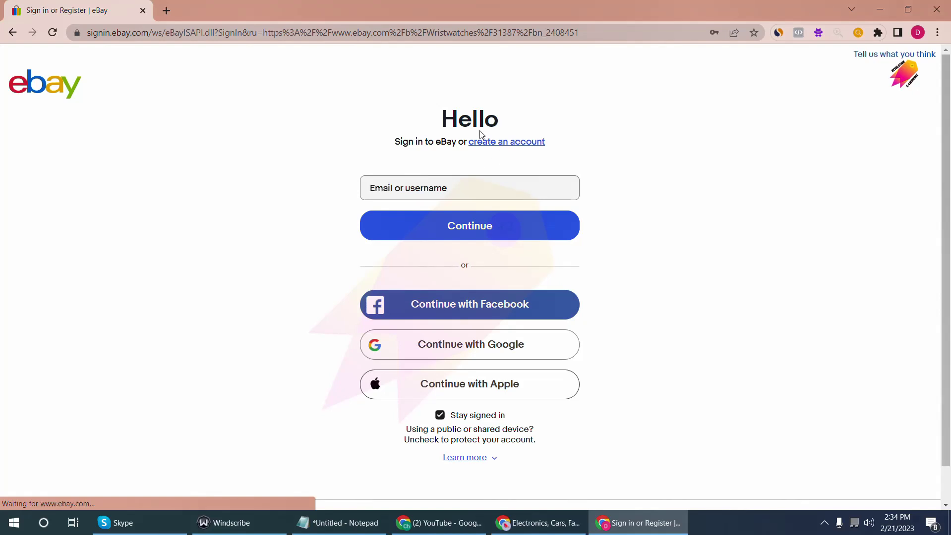
pyautogui.moveTo(481, 134); pyautogui.dragTo(440, 122)
pyautogui.scroll(-1, 346, 208)
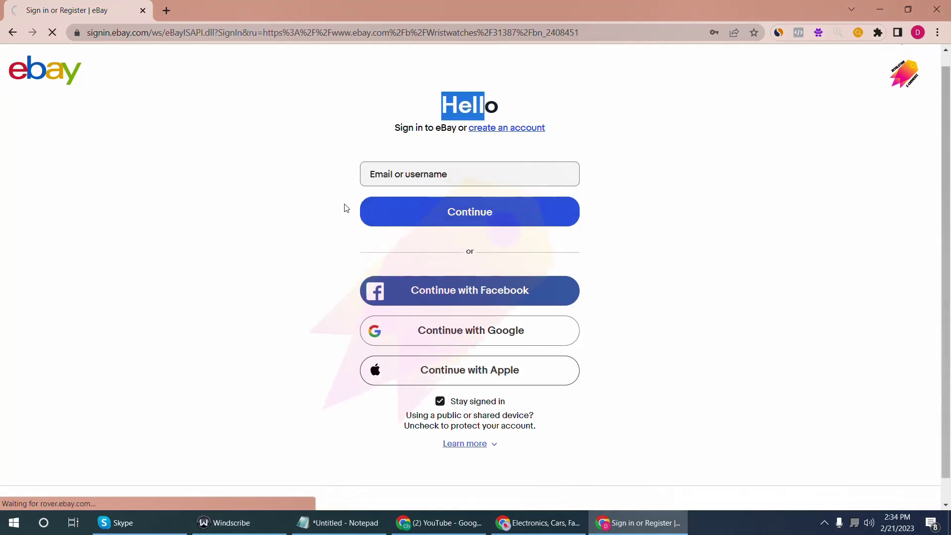
pyautogui.scroll(-1, 345, 208)
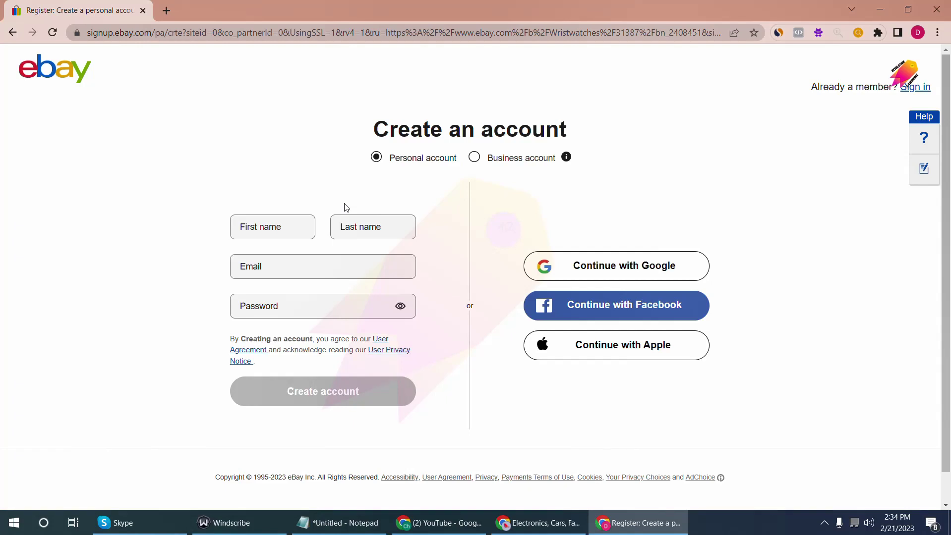
pyautogui.click(473, 161)
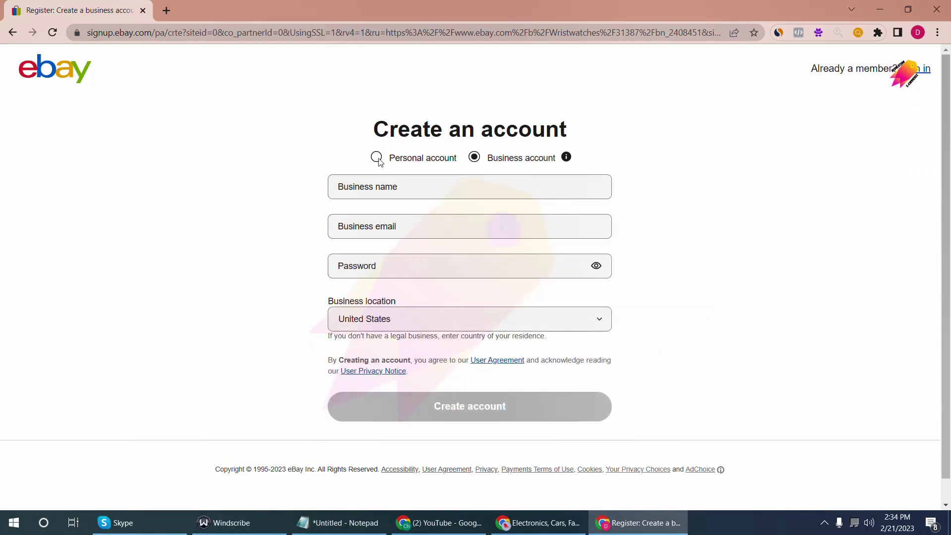
pyautogui.click(377, 159)
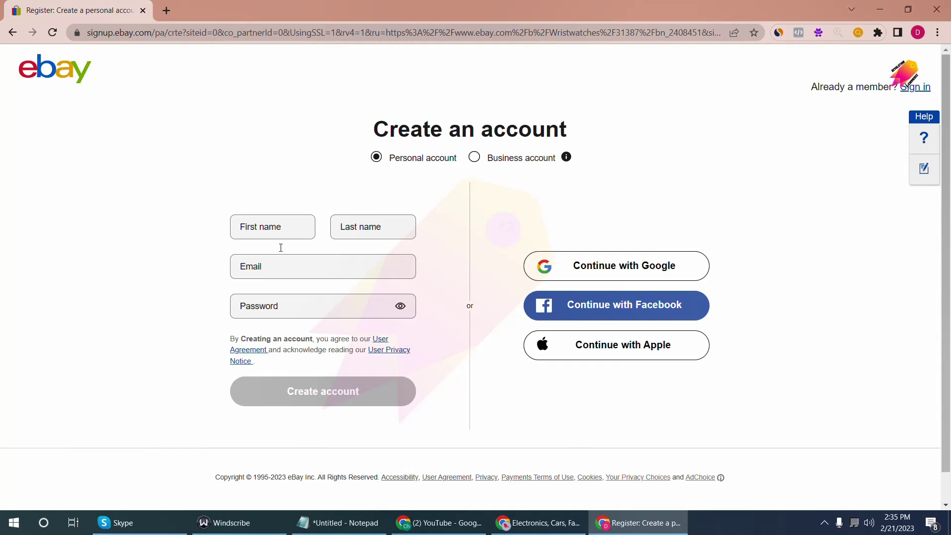
# Step: Autofill first name, last name, email and password, and create the personal account
pyautogui.click(272, 234)
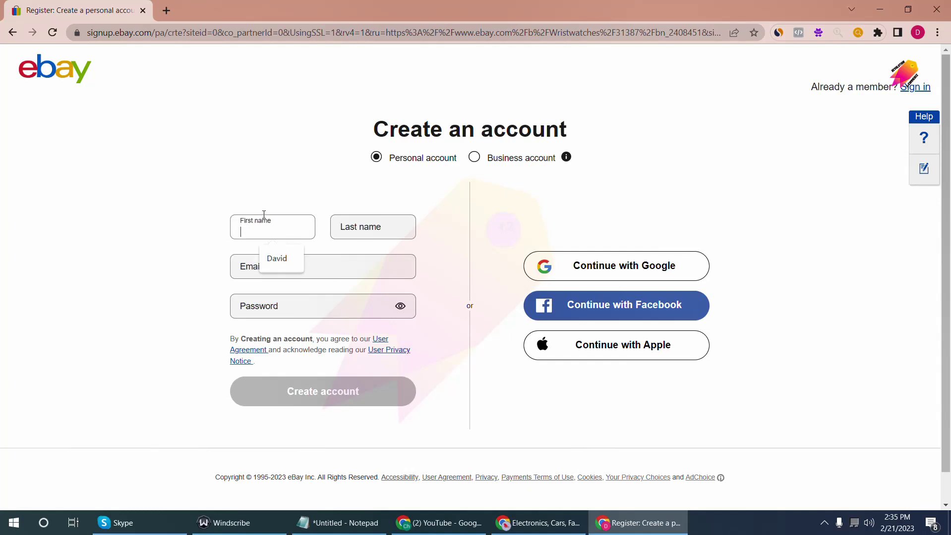
pyautogui.click(278, 259)
pyautogui.click(376, 233)
pyautogui.click(372, 258)
pyautogui.click(268, 267)
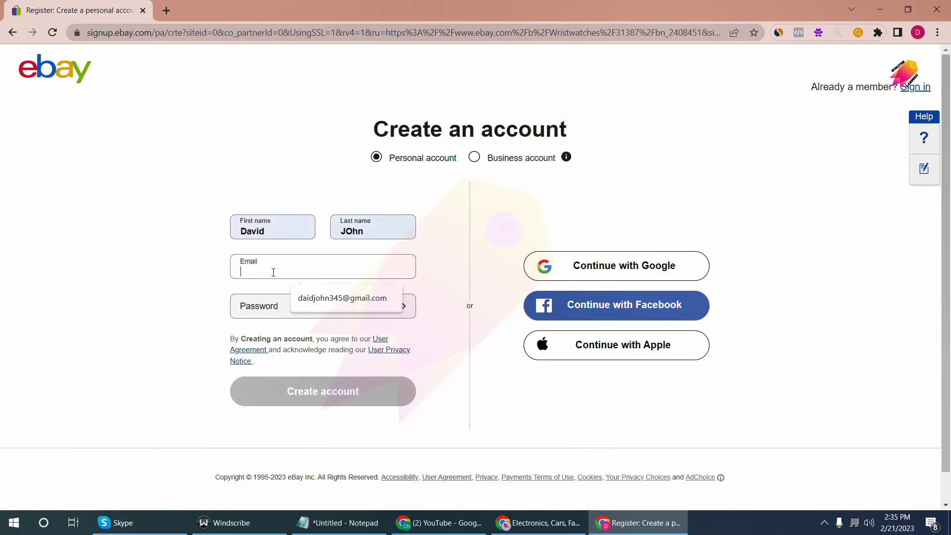
pyautogui.click(308, 300)
pyautogui.click(295, 309)
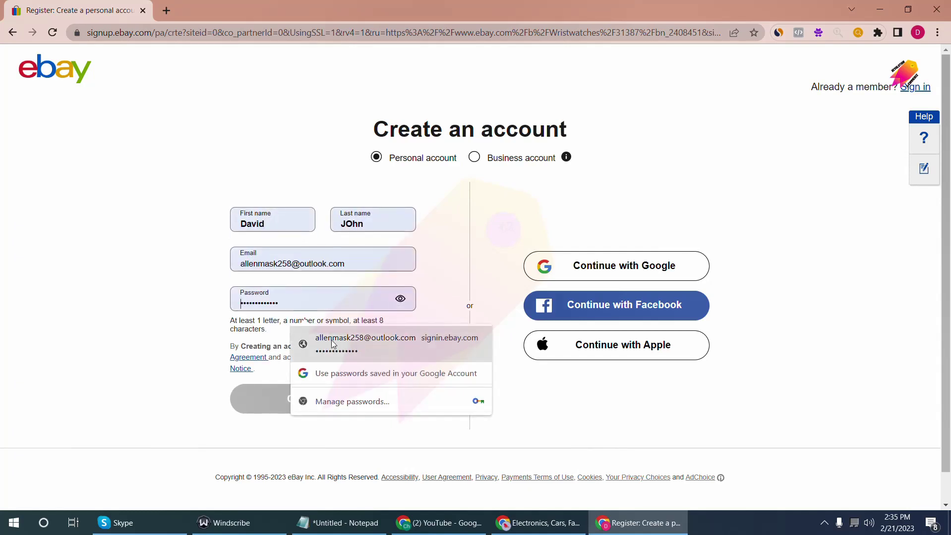
pyautogui.click(366, 342)
pyautogui.scroll(-1, 444, 383)
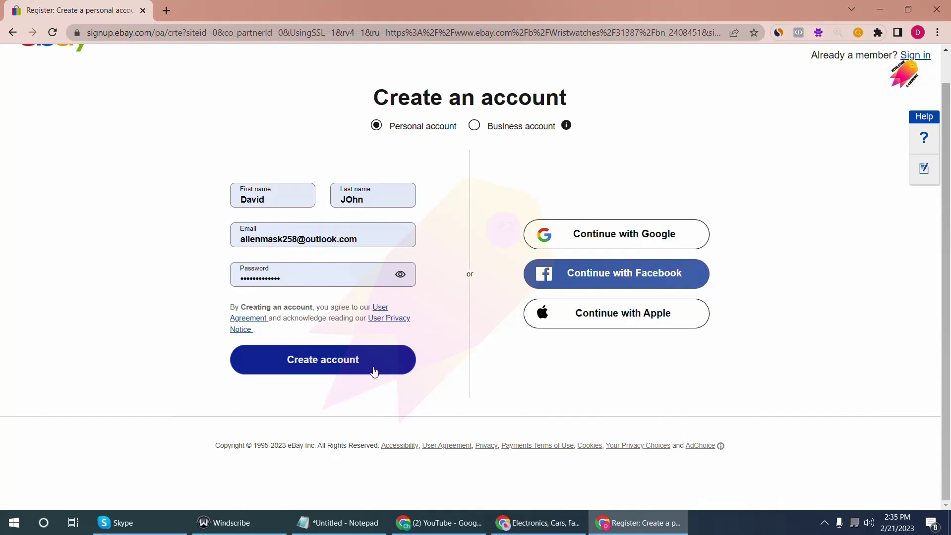
pyautogui.click(374, 372)
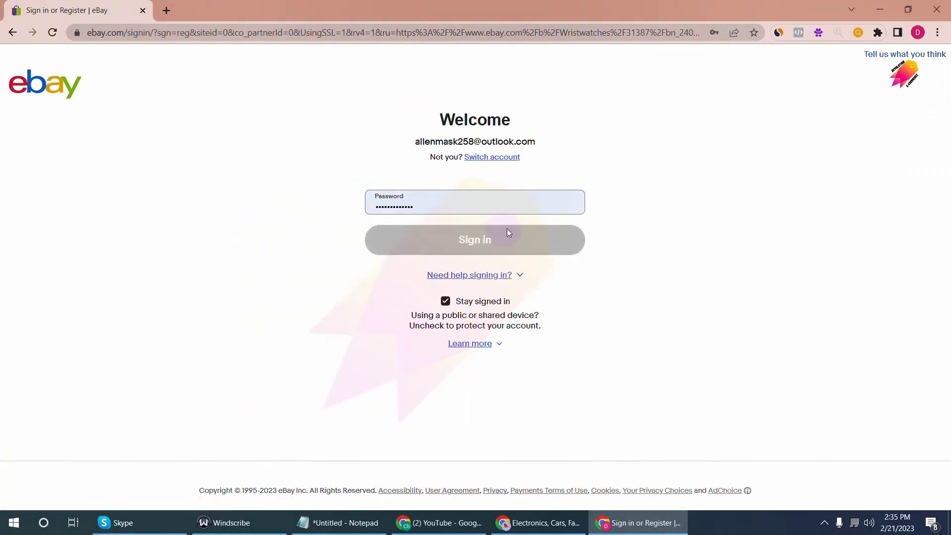
# Step: Sign in to the new account, returning to the Wristwatches page
pyautogui.moveTo(482, 142); pyautogui.dragTo(628, 159)
pyautogui.click(628, 159)
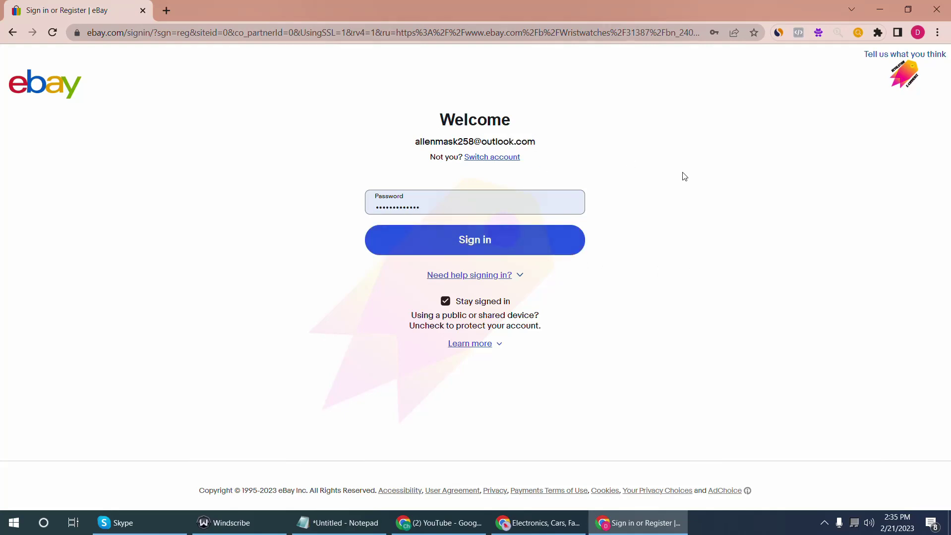
pyautogui.click(484, 251)
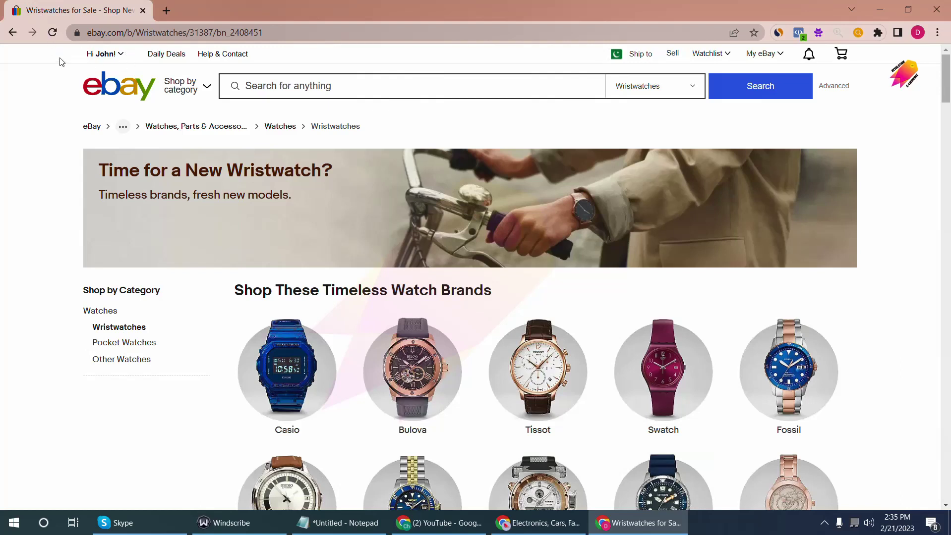
# Step: Open Personal information under Account settings from the Hi menu
pyautogui.moveTo(67, 60); pyautogui.dragTo(105, 60)
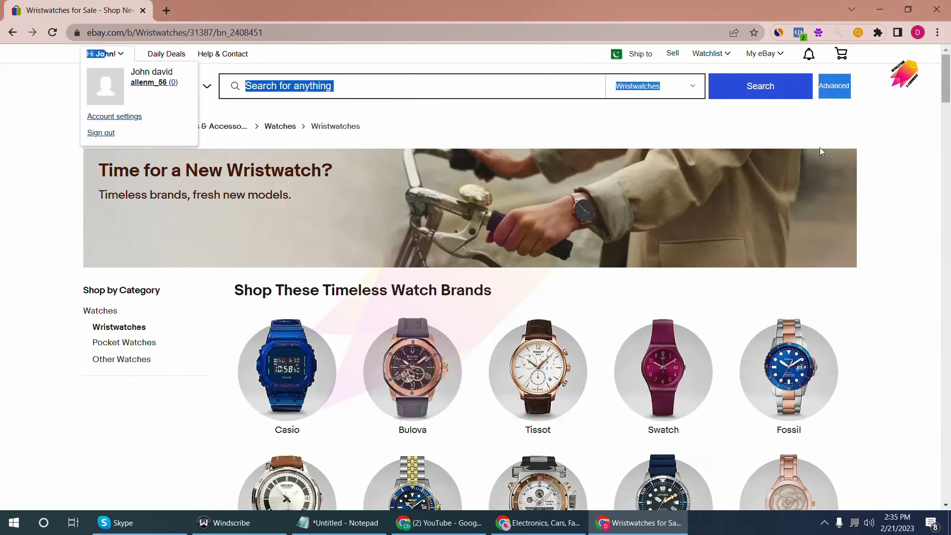
pyautogui.click(63, 79)
pyautogui.moveTo(112, 60)
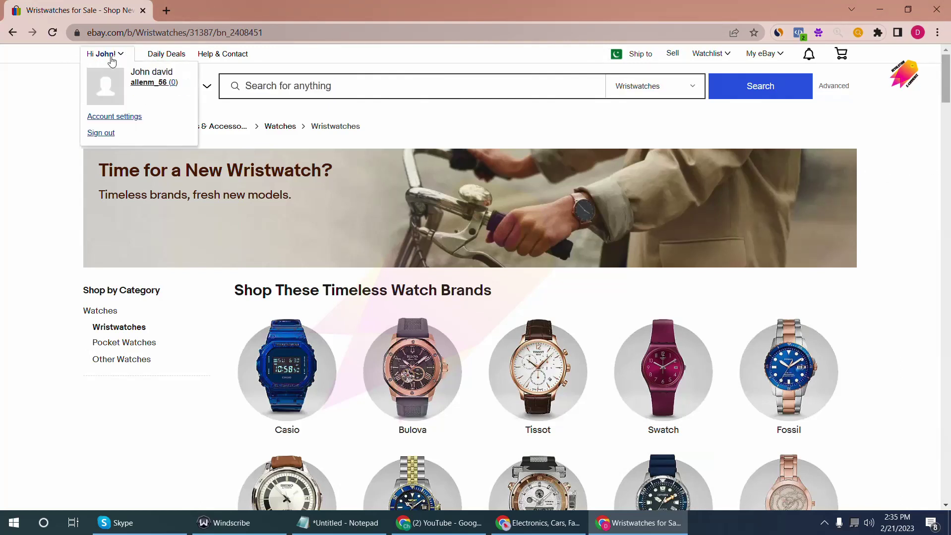
pyautogui.click(93, 118)
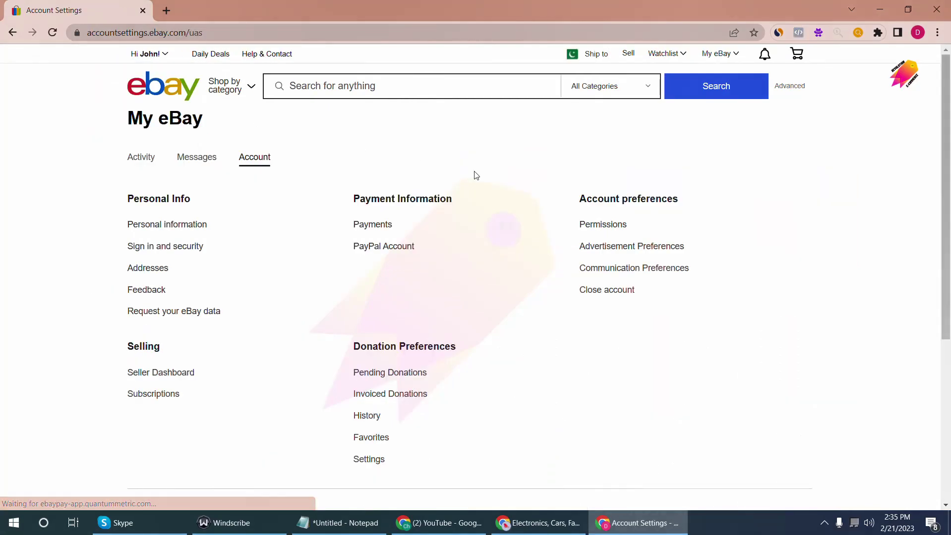
pyautogui.click(145, 228)
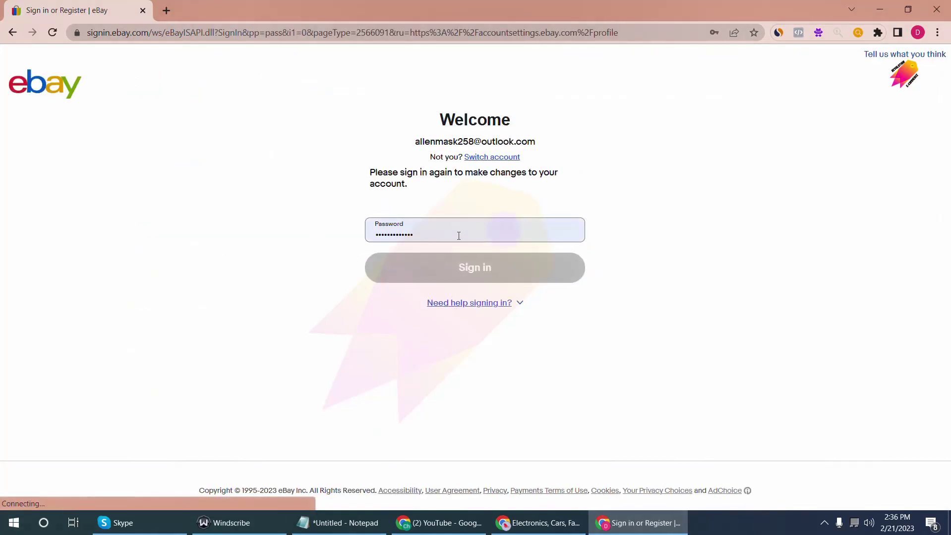
# Step: Sign in again with the saved password to reach the profile settings
pyautogui.click(458, 237)
pyautogui.click(467, 262)
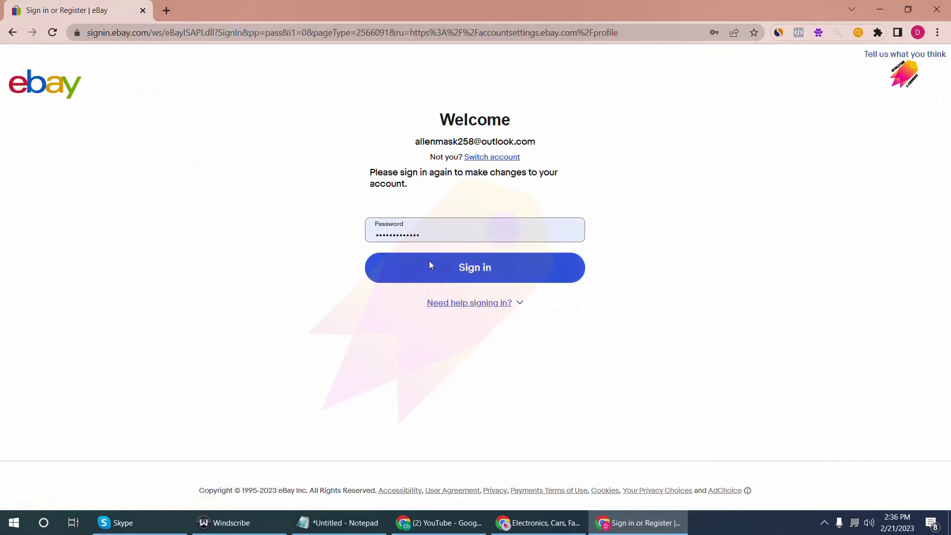
pyautogui.click(429, 260)
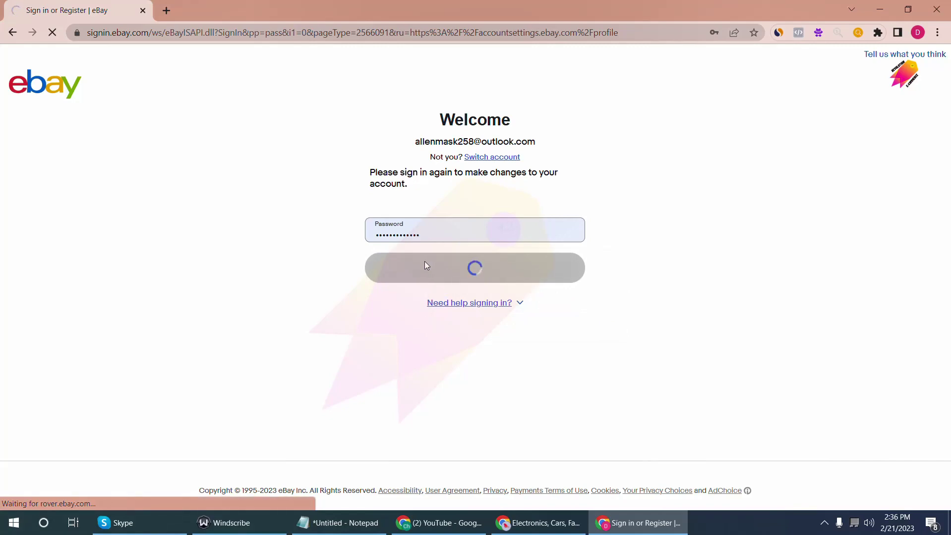
pyautogui.scroll(-3, 443, 269)
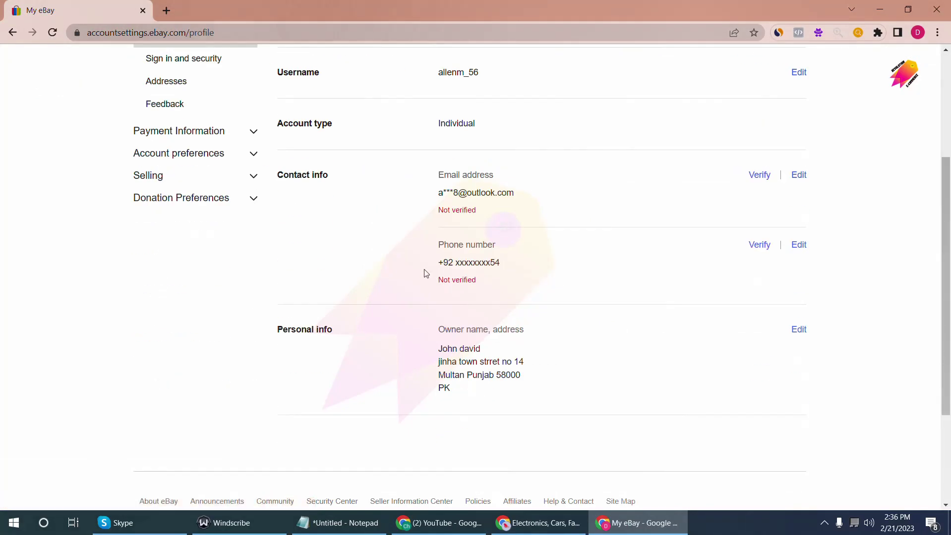
pyautogui.moveTo(440, 212); pyautogui.dragTo(468, 211)
pyautogui.moveTo(514, 193); pyautogui.dragTo(495, 192)
# Step: Verify the account's email address by entering the emailed security code
pyautogui.click(758, 175)
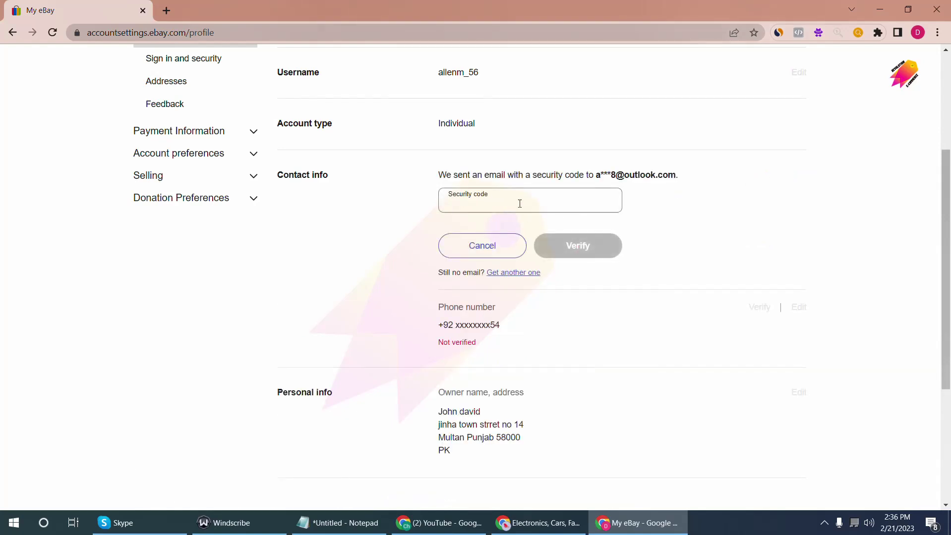
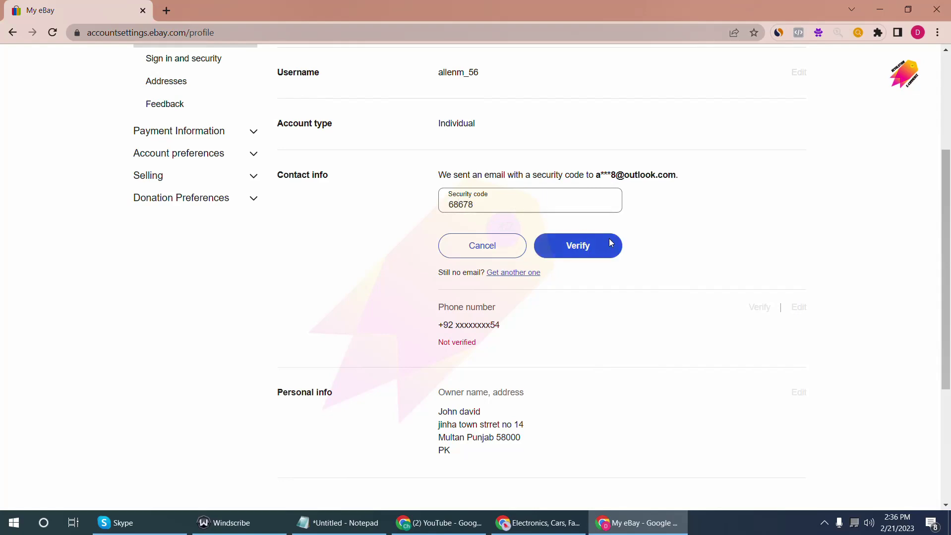
pyautogui.click(468, 240)
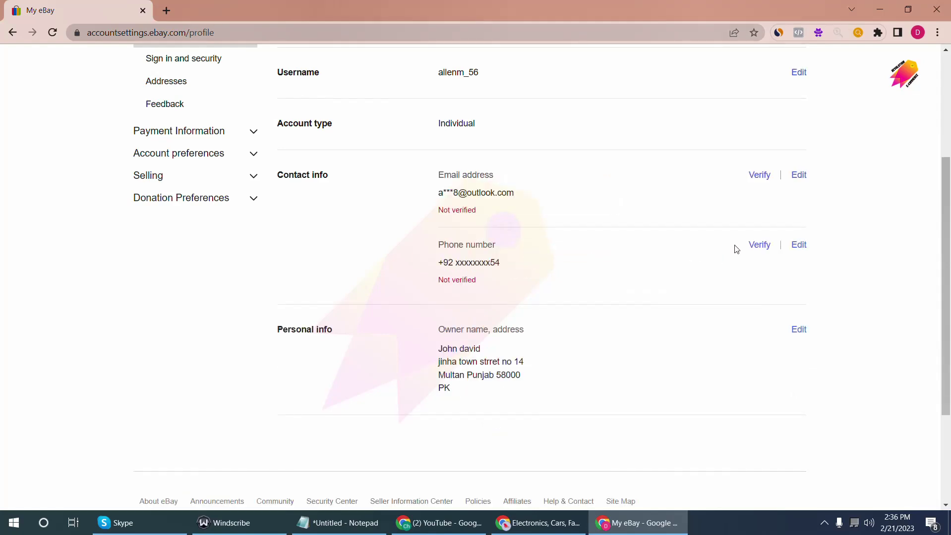
# Step: Return to the eBay home page via the eBay logo
pyautogui.scroll(1, 695, 322)
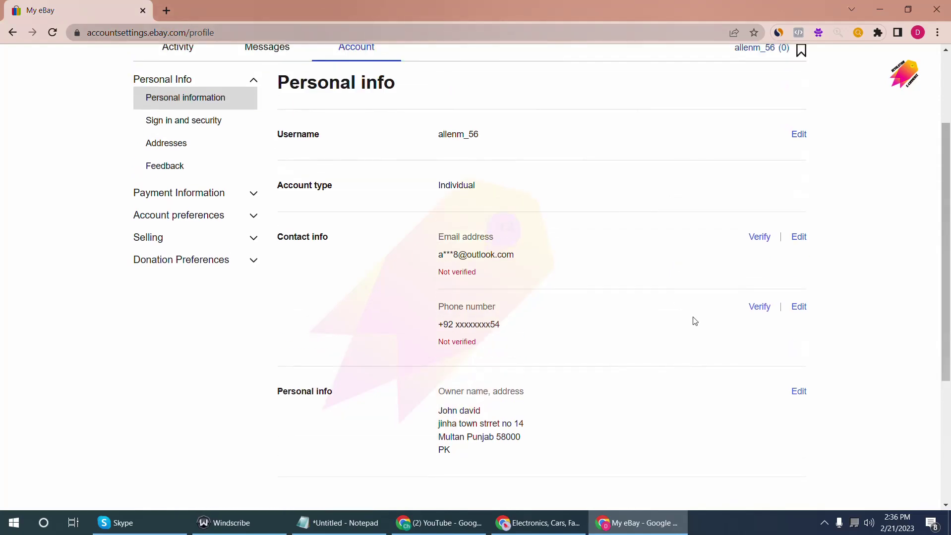
pyautogui.scroll(2, 526, 369)
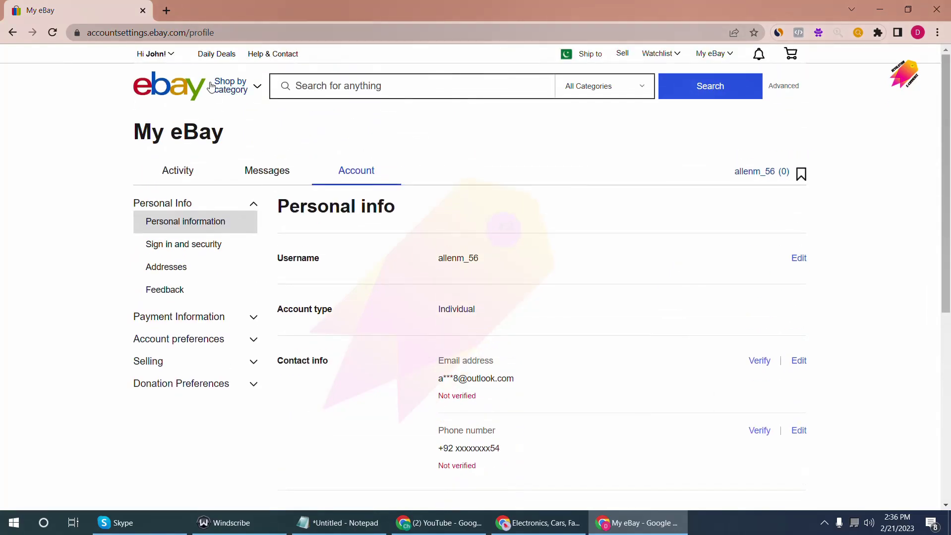
pyautogui.click(178, 100)
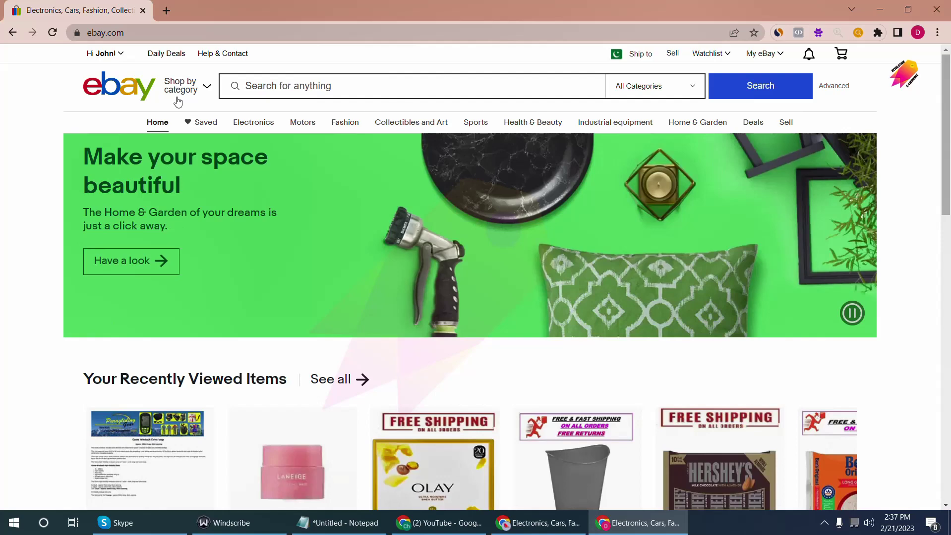
# Step: Search eBay for 'ebay template'
pyautogui.click(279, 85)
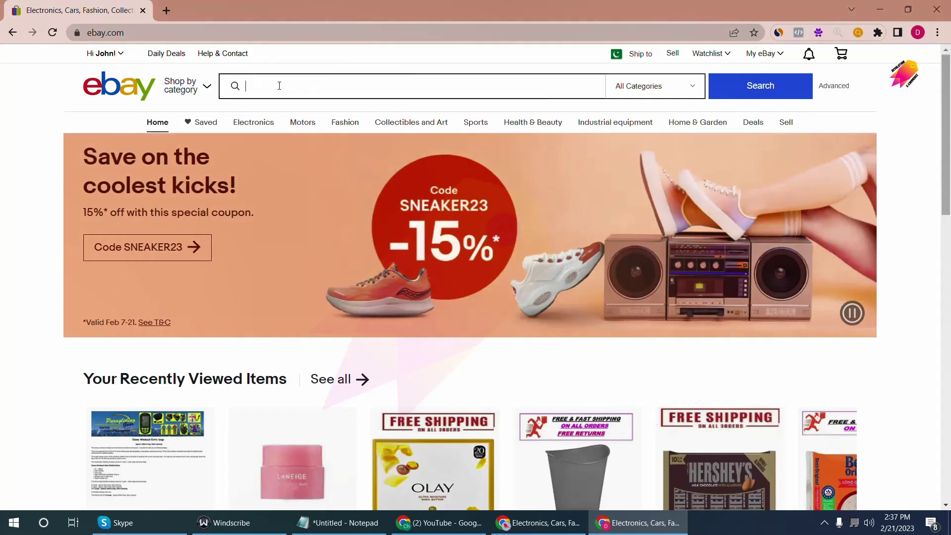
pyautogui.write('ebay template')
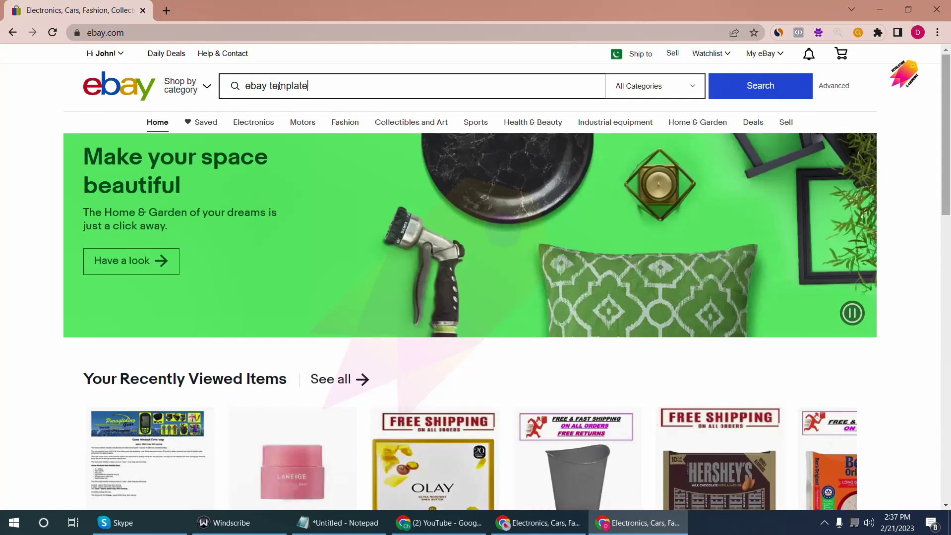
pyautogui.press('Return')
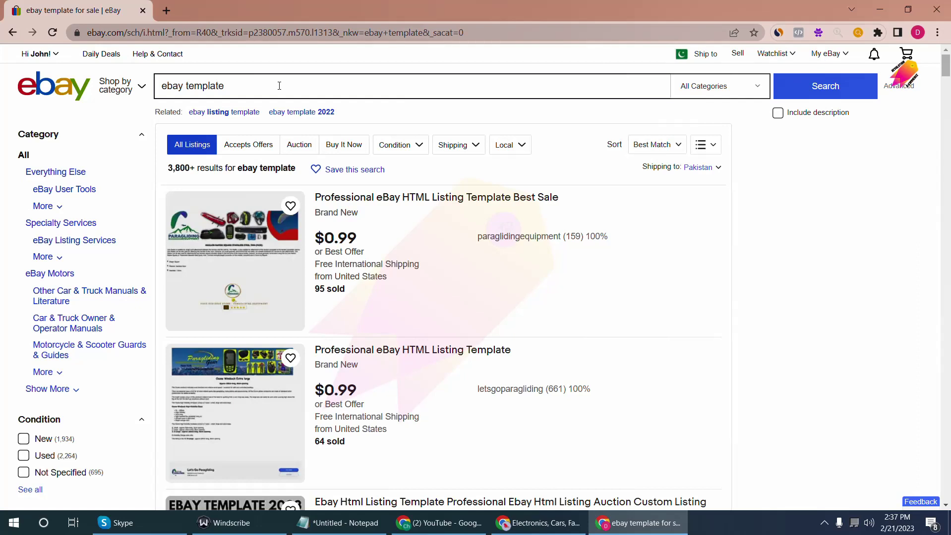
pyautogui.click(279, 85)
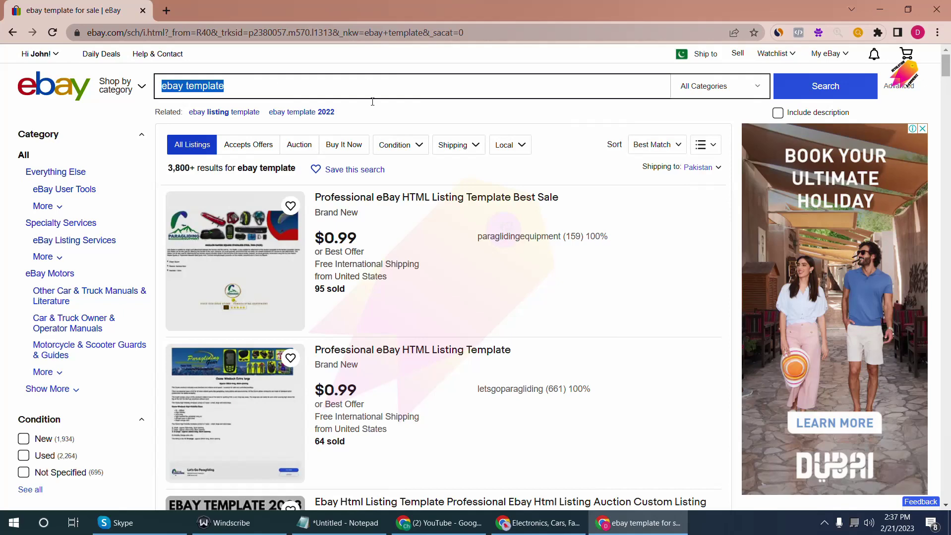
# Step: Open the first $0.99 HTML Listing Template result in a new tab
pyautogui.rightClick(372, 200)
pyautogui.click(390, 211)
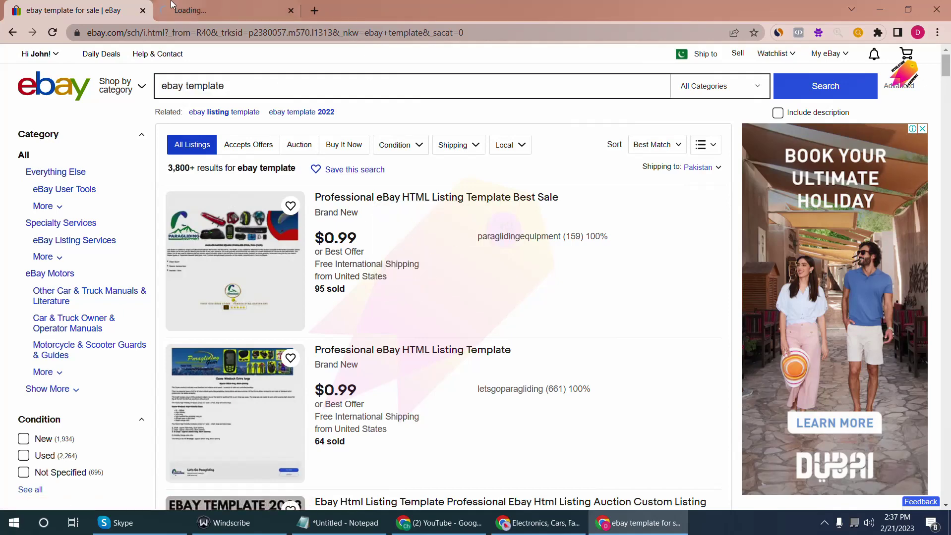
pyautogui.click(226, 8)
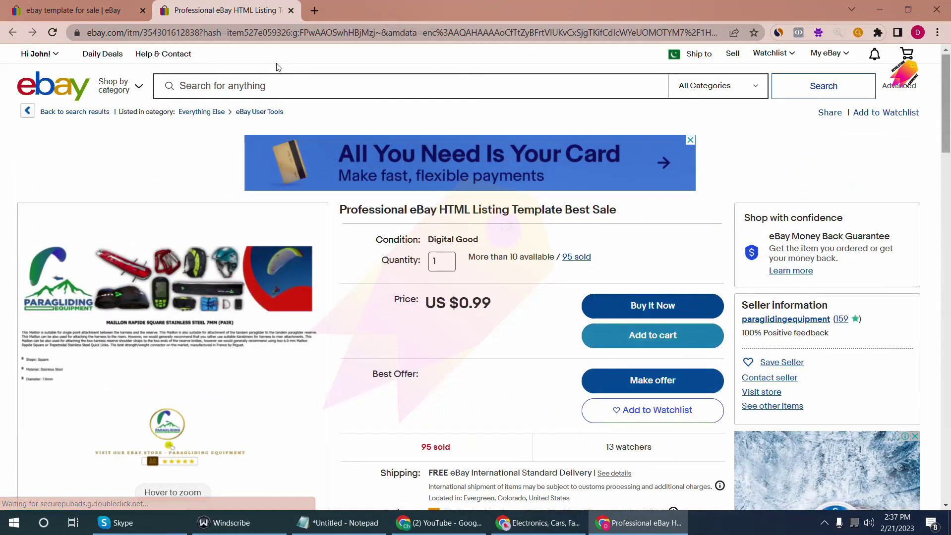
# Step: Open the $7.18 templates pack listing in another new tab
pyautogui.click(74, 10)
pyautogui.scroll(-10, 406, 308)
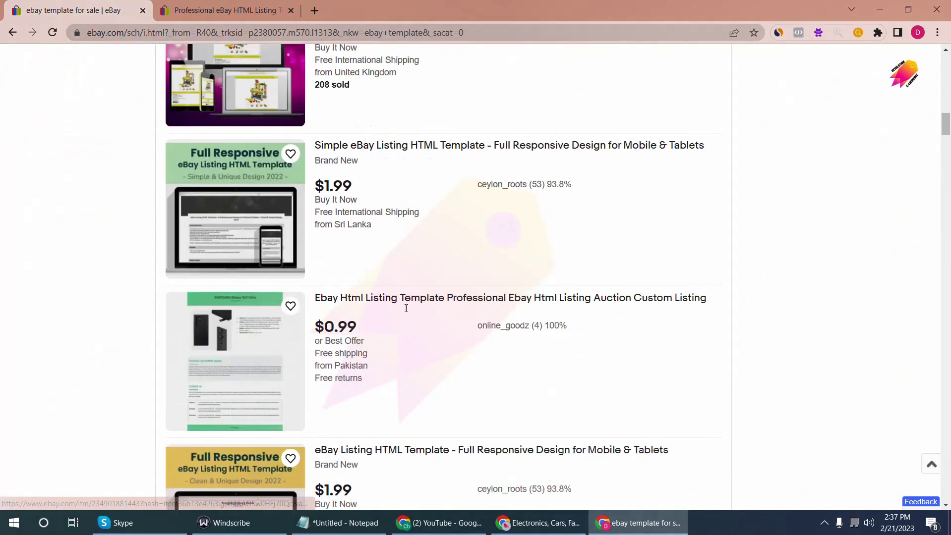
pyautogui.scroll(-10, 406, 309)
pyautogui.scroll(5, 388, 323)
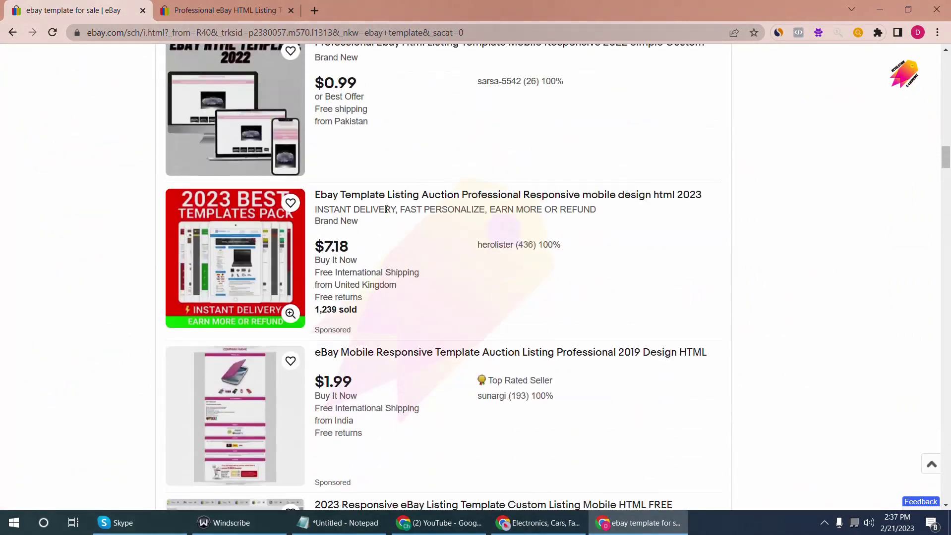
pyautogui.keyDown('ctrl'); pyautogui.click(392, 195); pyautogui.keyUp('ctrl')
pyautogui.click(374, 10)
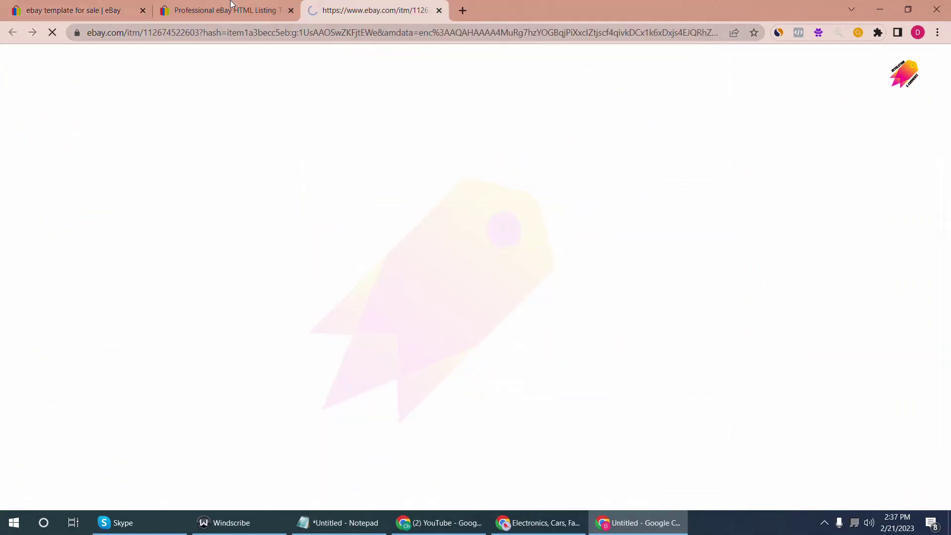
# Step: Add the $0.99 Professional eBay HTML Listing Template Best Sale to the cart
pyautogui.click(230, 6)
pyautogui.click(339, 84)
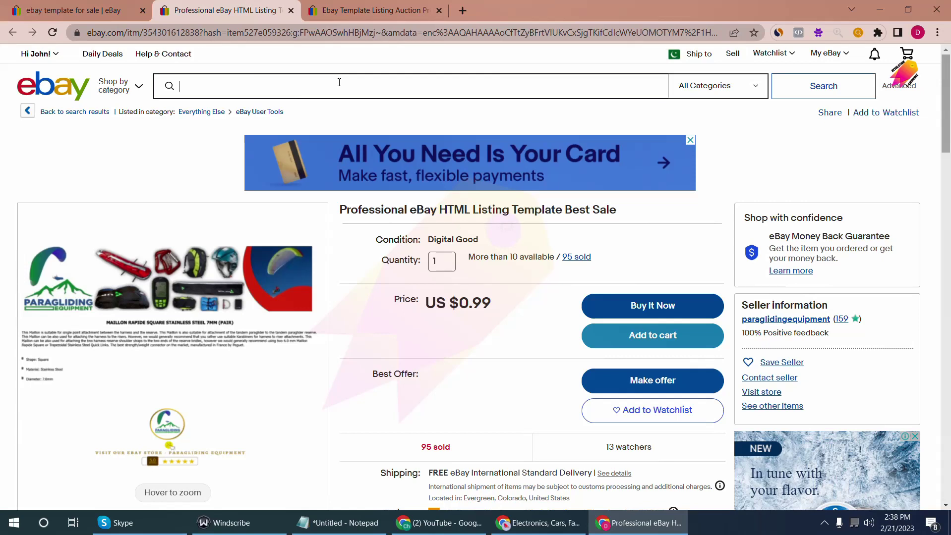
pyautogui.click(647, 340)
pyautogui.scroll(-2, 594, 337)
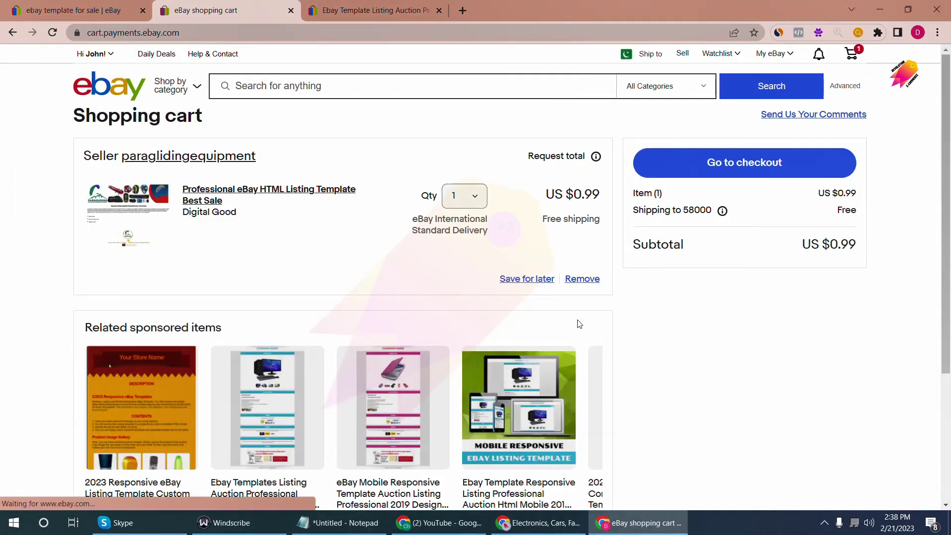
# Step: From the templates pack tab, go through Account settings to the Payments page under Payment Information
pyautogui.click(367, 10)
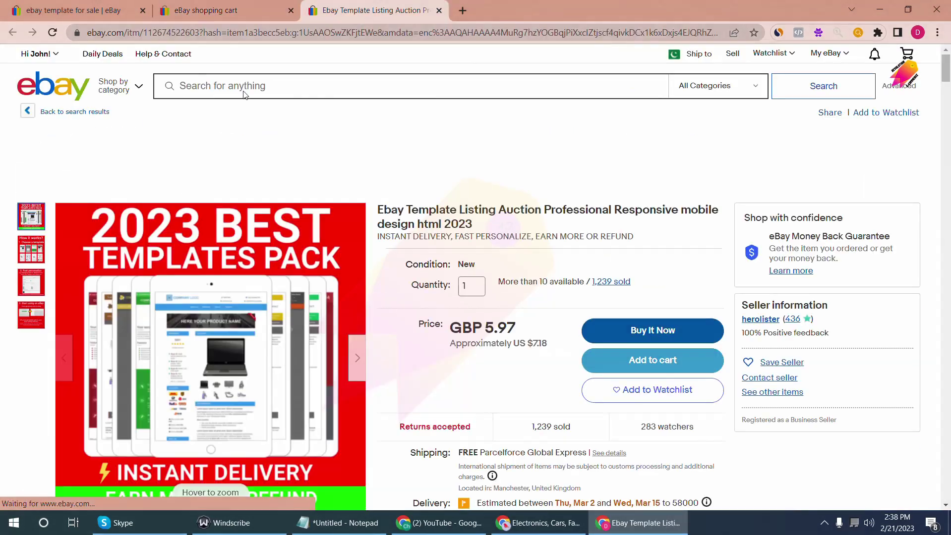
pyautogui.moveTo(27, 56)
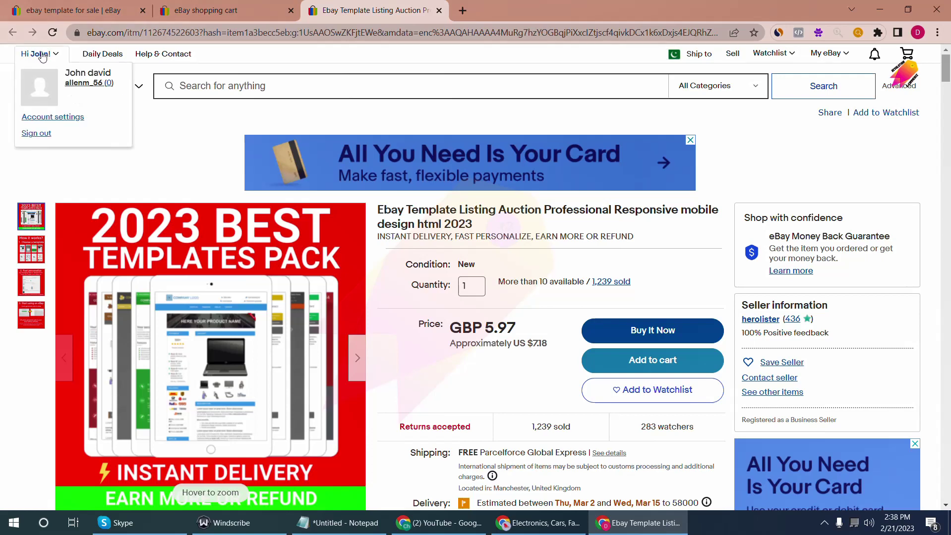
pyautogui.click(47, 119)
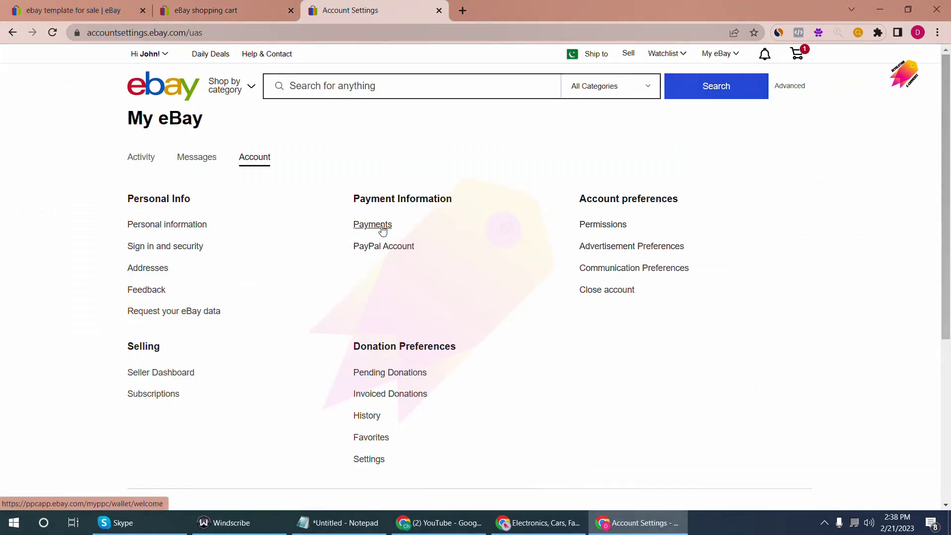
pyautogui.moveTo(379, 198); pyautogui.dragTo(419, 199)
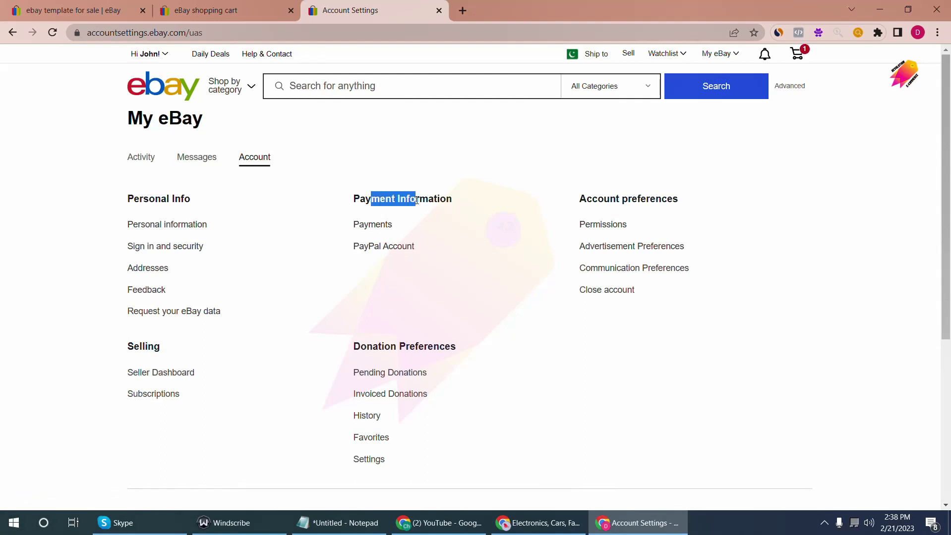
pyautogui.doubleClick(375, 199)
pyautogui.click(383, 225)
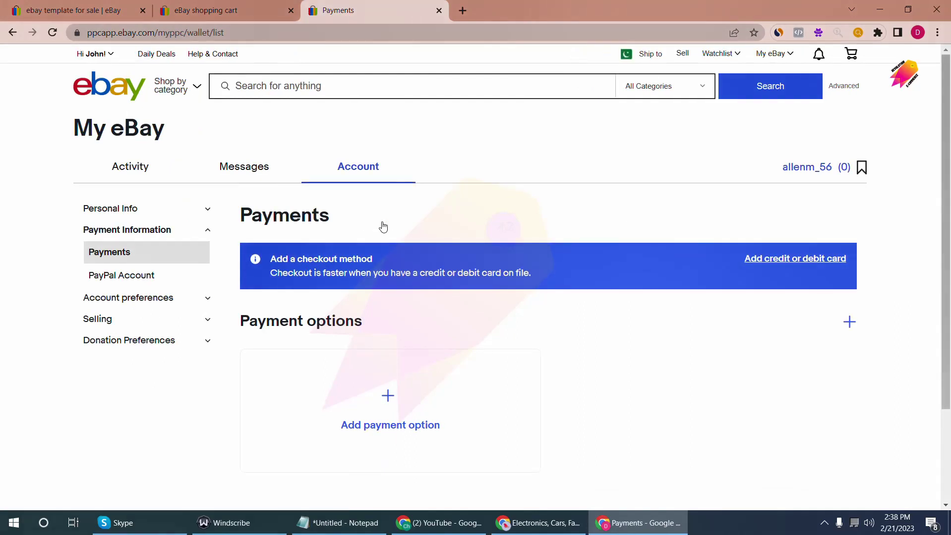
# Step: Add a payment option, choosing Credit or debit card, and continue to the card details form
pyautogui.scroll(-1, 520, 270)
pyautogui.moveTo(249, 259); pyautogui.dragTo(332, 258)
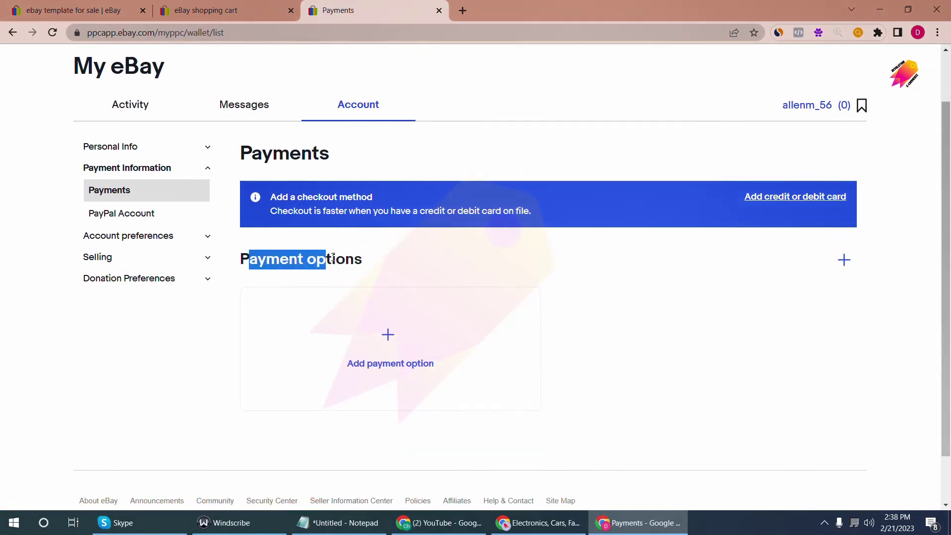
pyautogui.click(387, 334)
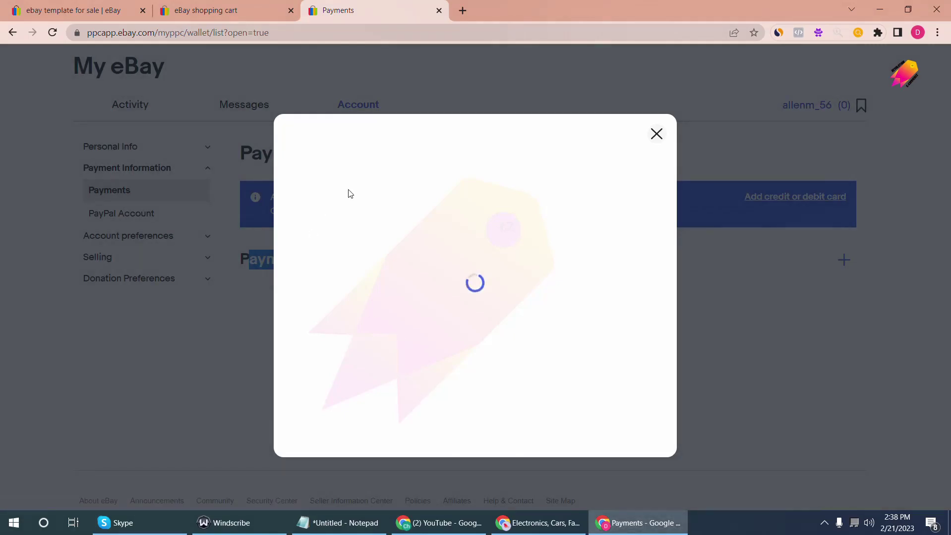
pyautogui.click(290, 174)
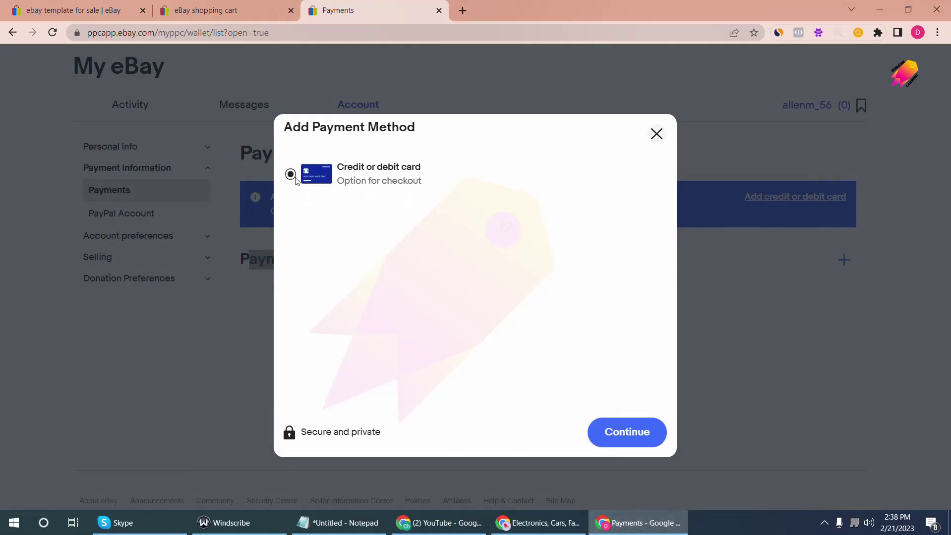
pyautogui.click(614, 435)
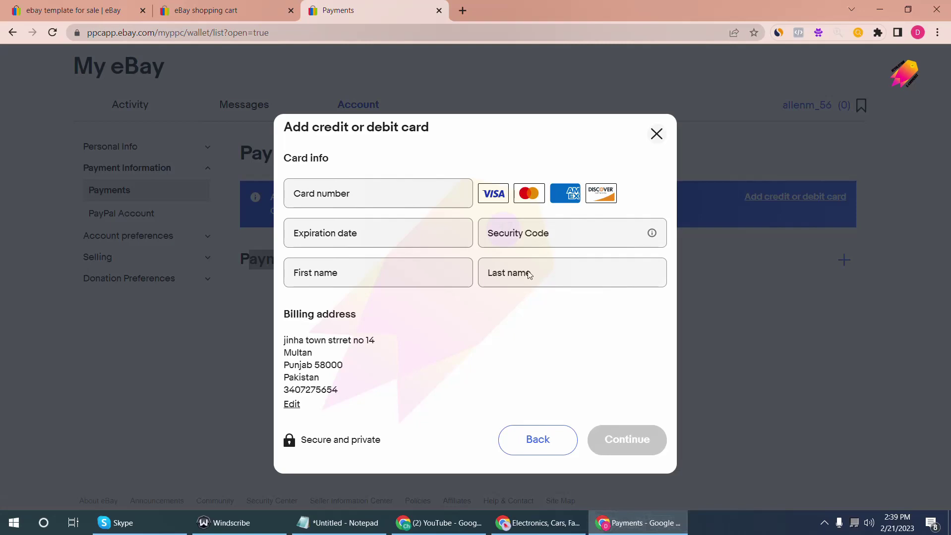
# Step: Step through the card number, expiration, security code, first and last name fields, then return to the cart
pyautogui.click(372, 203)
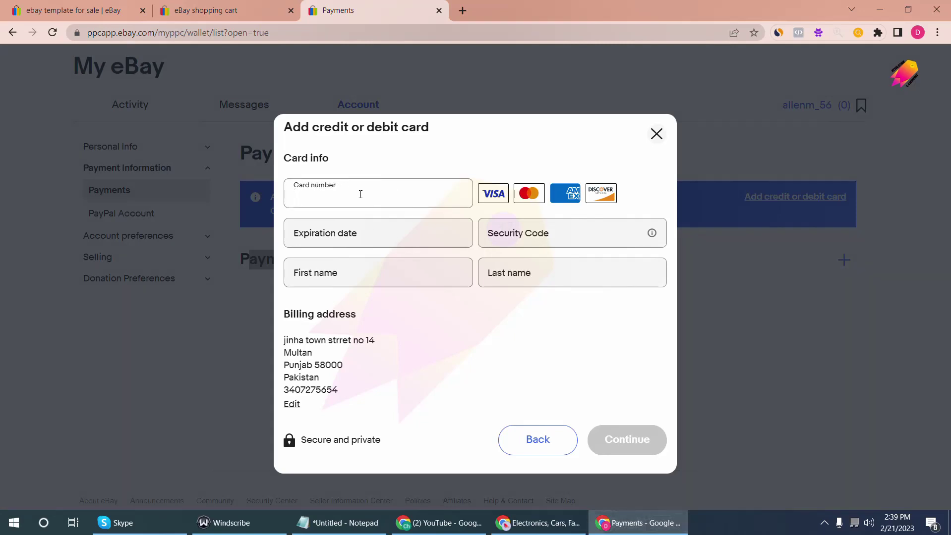
pyautogui.click(359, 225)
pyautogui.press('Tab')
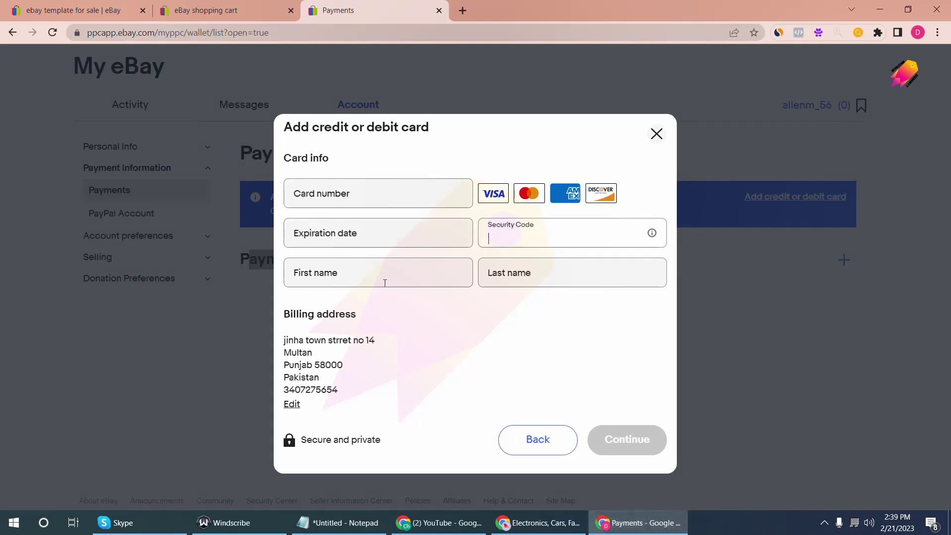
pyautogui.click(385, 283)
pyautogui.click(547, 263)
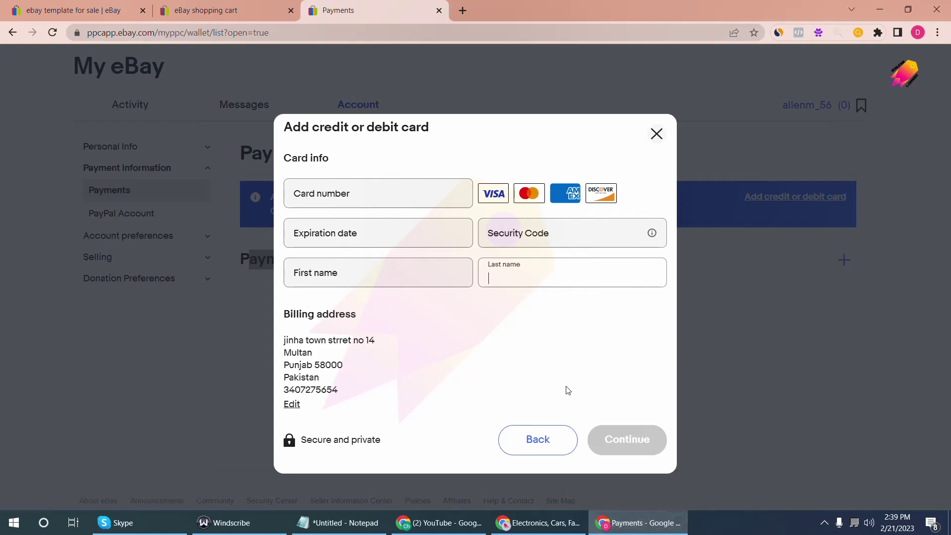
pyautogui.click(660, 132)
pyautogui.click(213, 11)
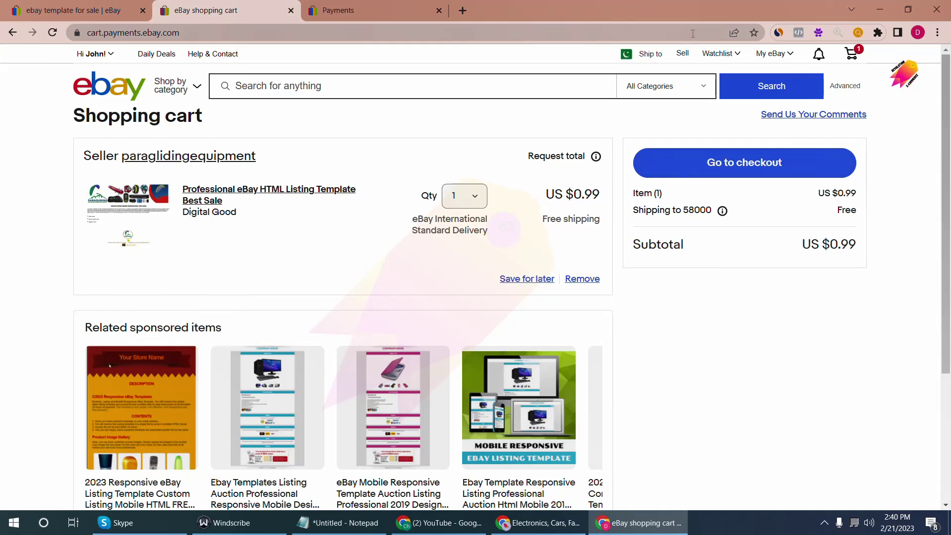
# Step: Go from Sell to List an item's Start your listing page, then back to the 'ebay template' results
pyautogui.click(683, 55)
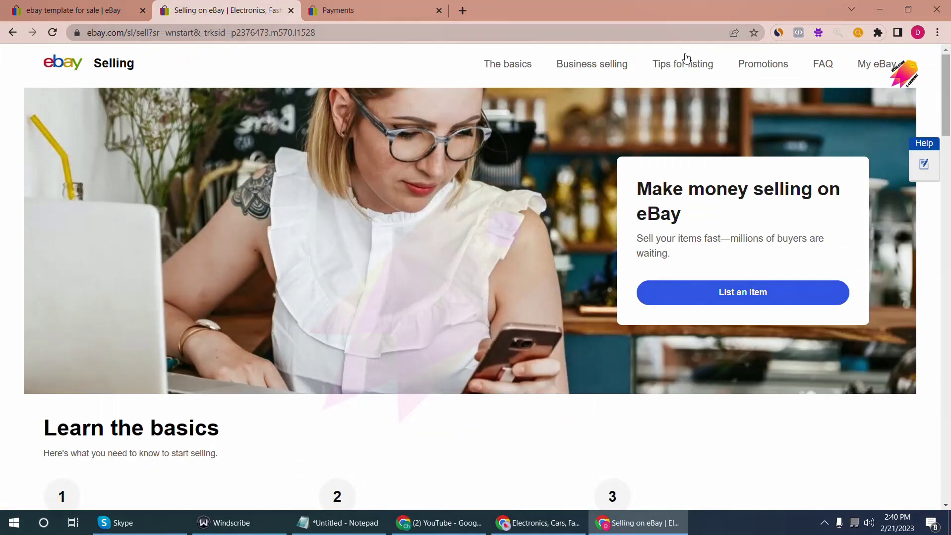
pyautogui.click(729, 291)
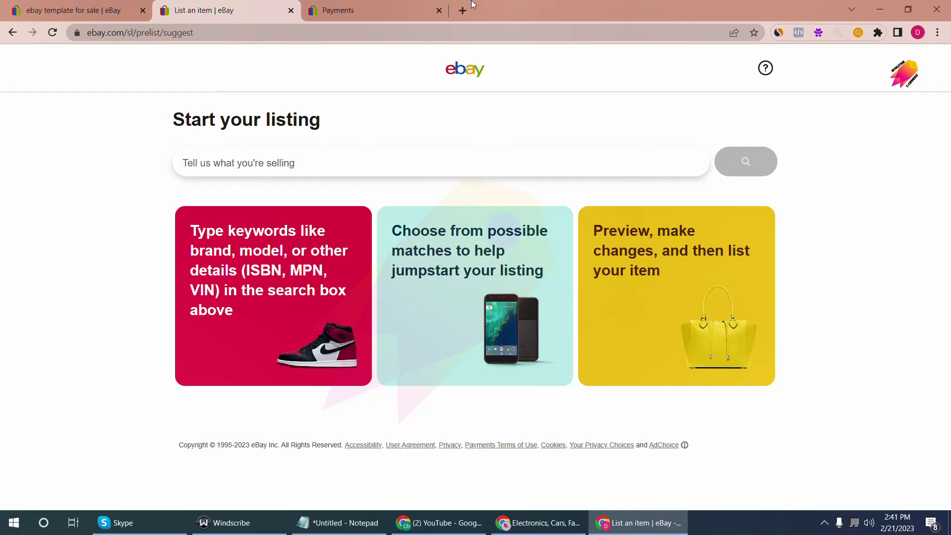
pyautogui.click(75, 10)
pyautogui.scroll(15, 224, 83)
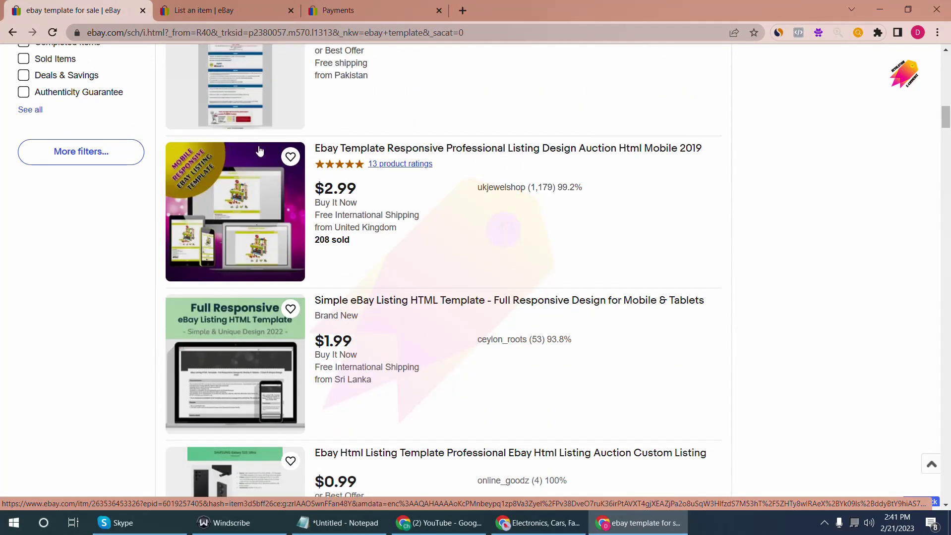
pyautogui.scroll(10, 226, 149)
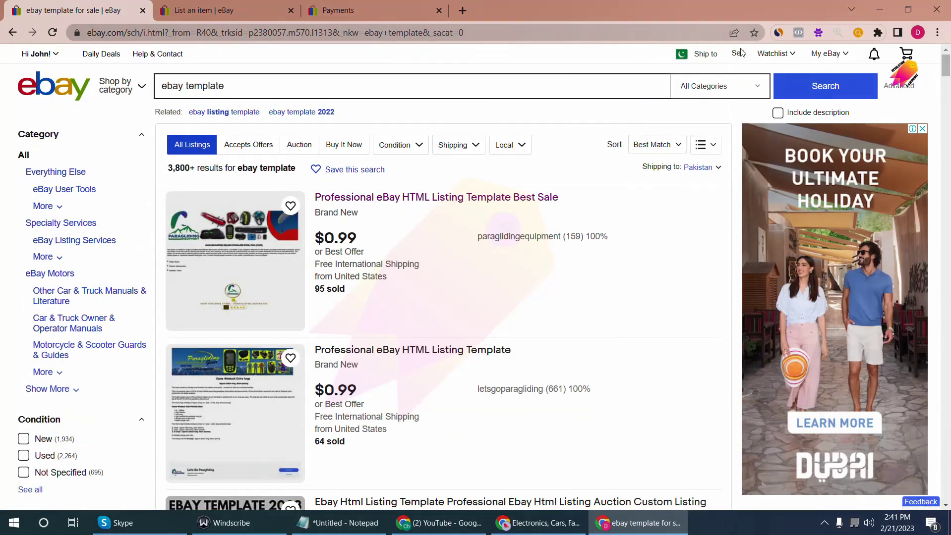